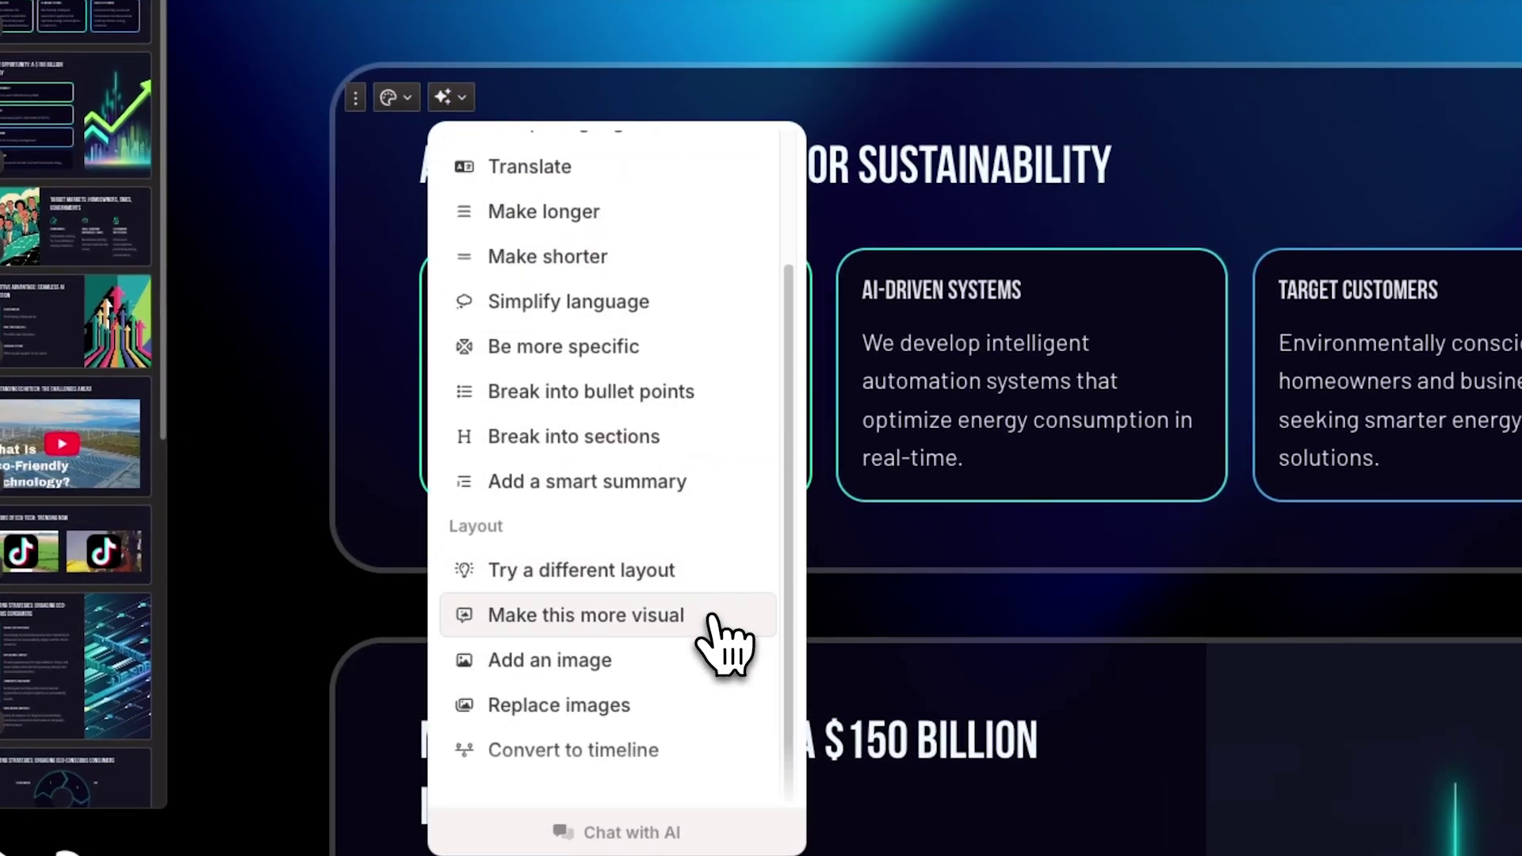
# Regenerate the sustainability card as more visual and browse the intro carousel.
pyautogui.click(714, 619)
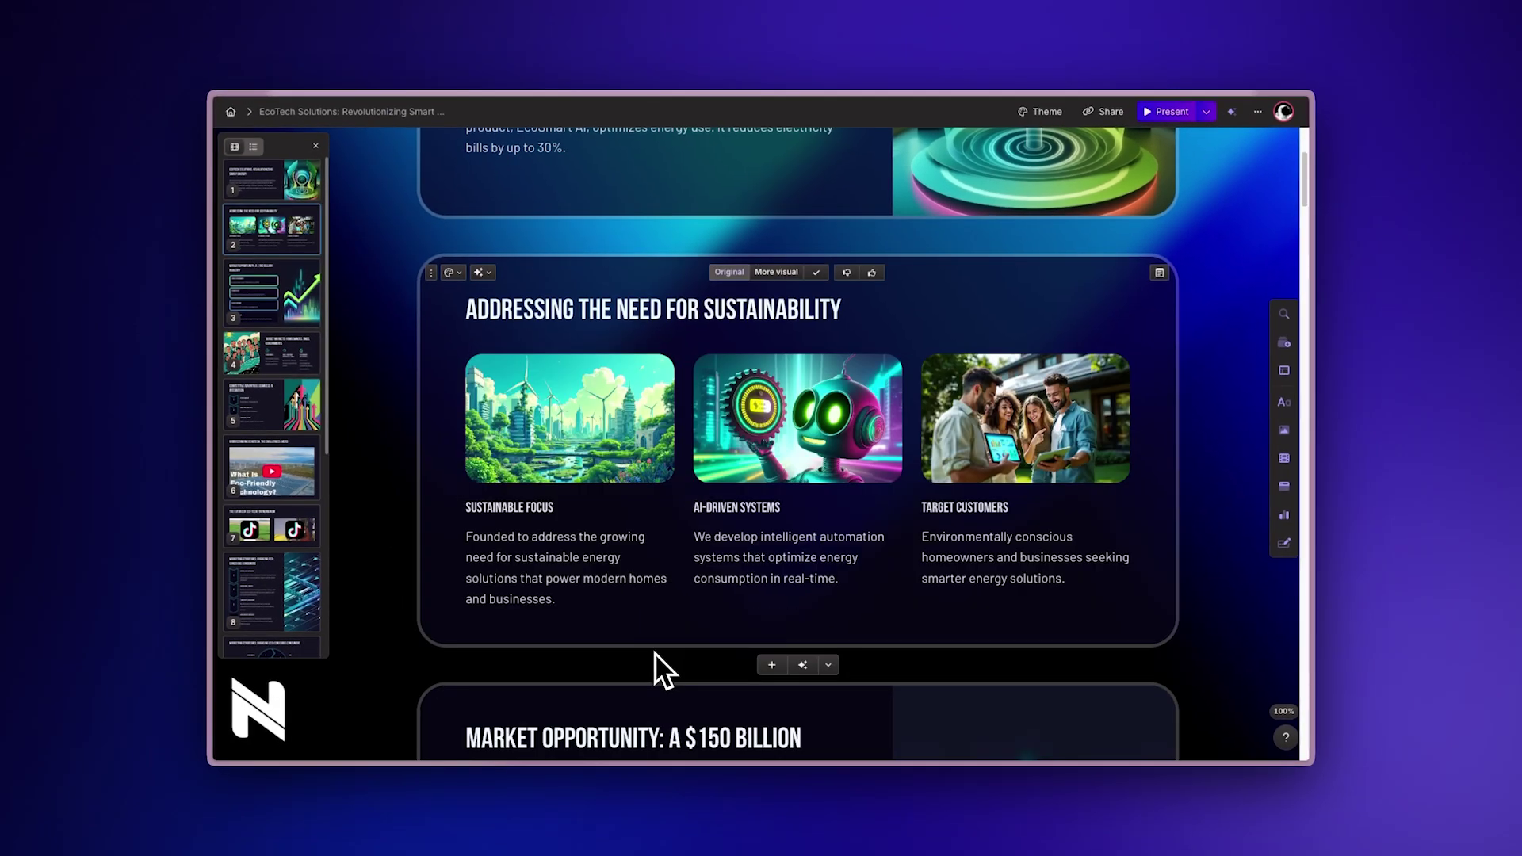
pyautogui.scroll(-3, 1087, 468)
pyautogui.scroll(-1, 1087, 469)
pyautogui.scroll(-5, 1087, 457)
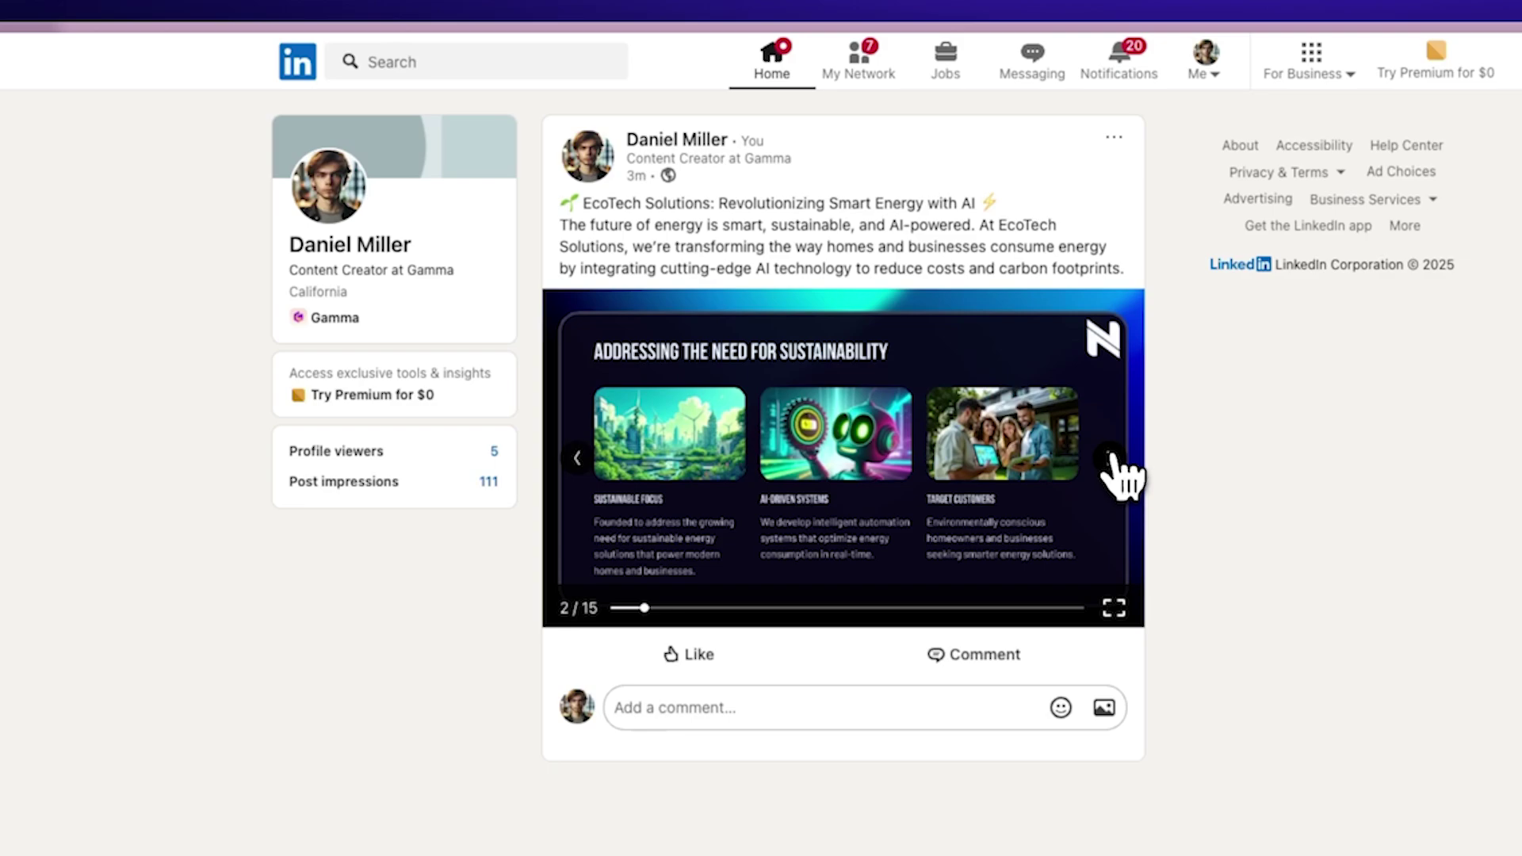
pyautogui.click(1111, 459)
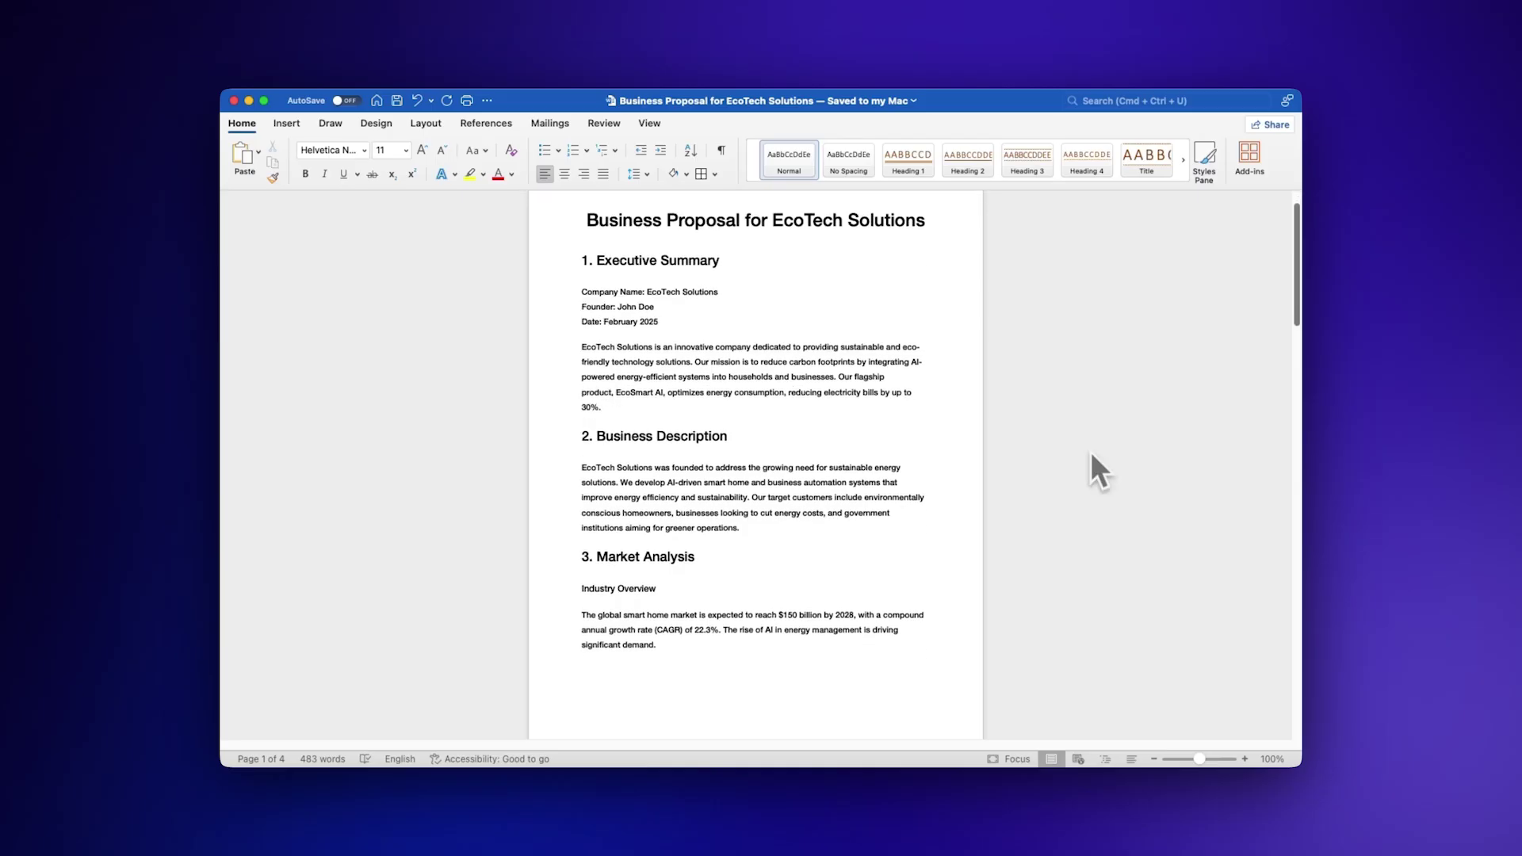
pyautogui.scroll(-3, 1090, 451)
pyautogui.scroll(-2, 1091, 453)
pyautogui.scroll(-5, 1087, 454)
pyautogui.scroll(-1, 1086, 452)
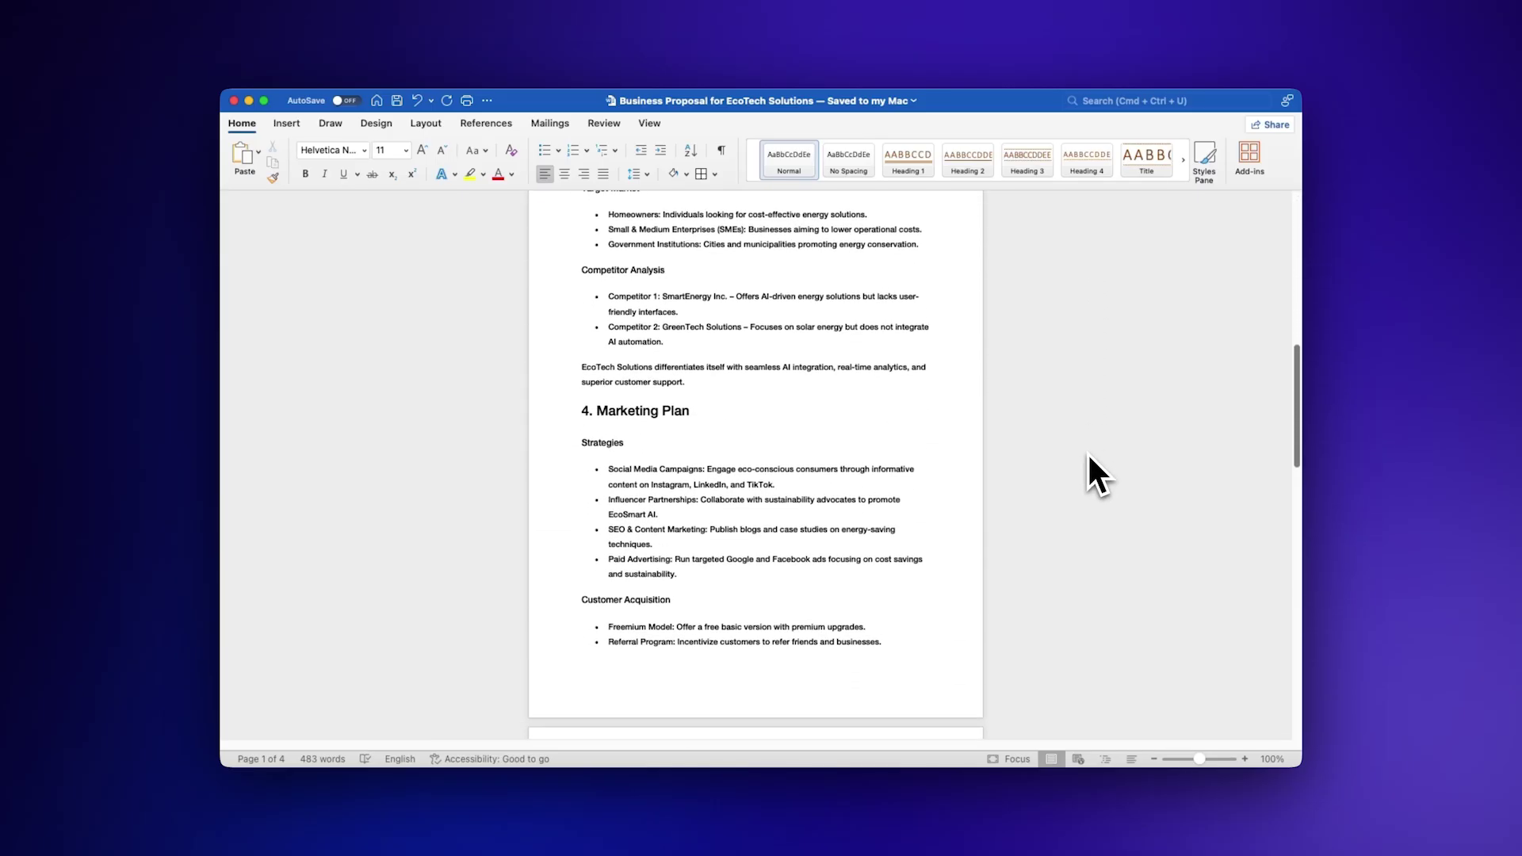
pyautogui.scroll(-5, 1087, 453)
pyautogui.scroll(-1, 1087, 452)
pyautogui.scroll(-2, 1088, 454)
pyautogui.scroll(-2, 1089, 454)
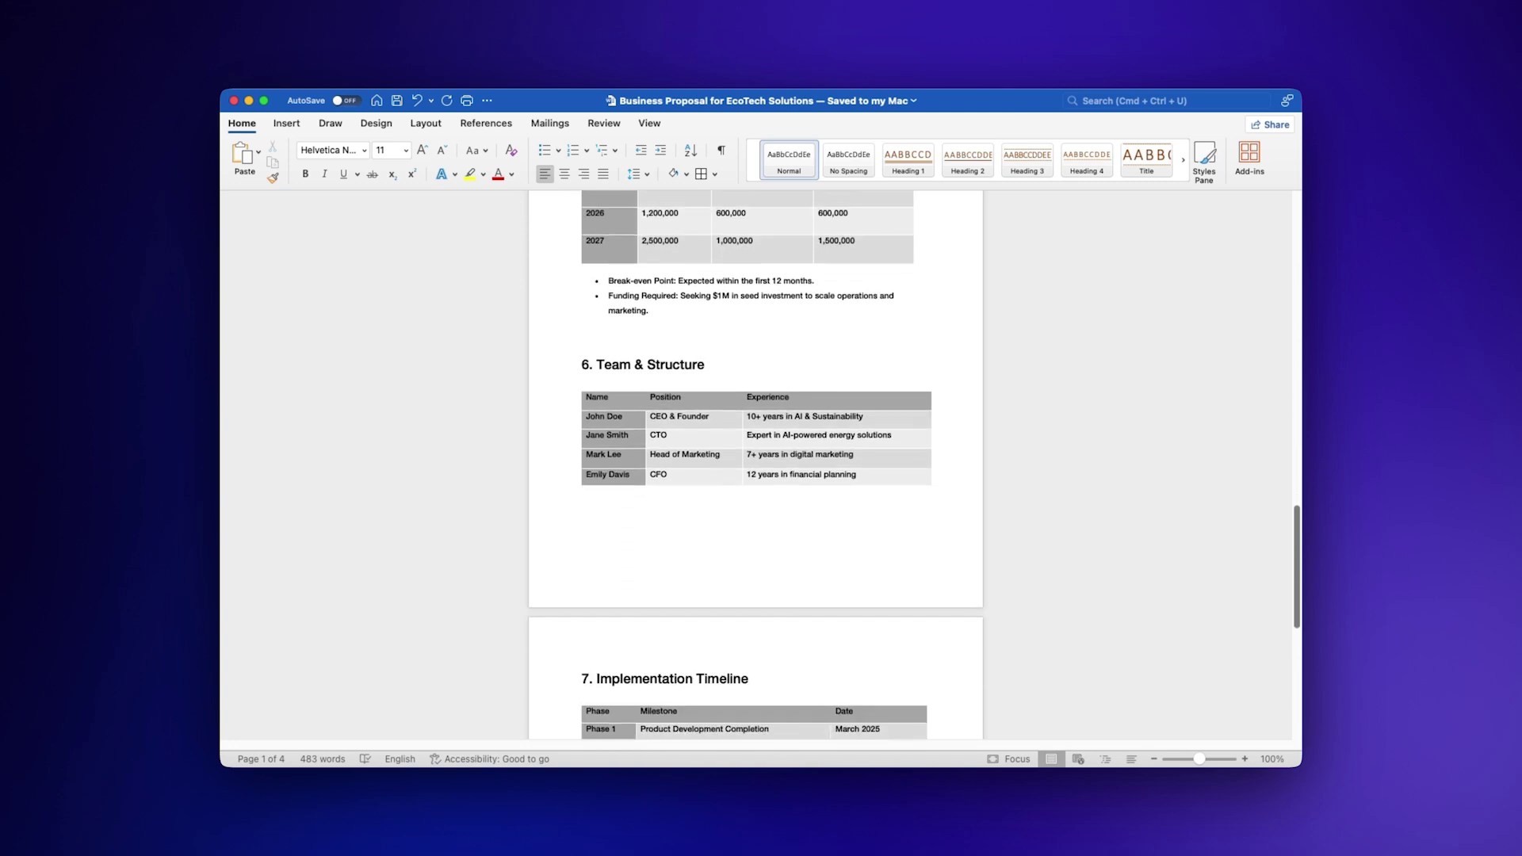
pyautogui.scroll(-1, 1088, 454)
pyautogui.scroll(-5, 1089, 453)
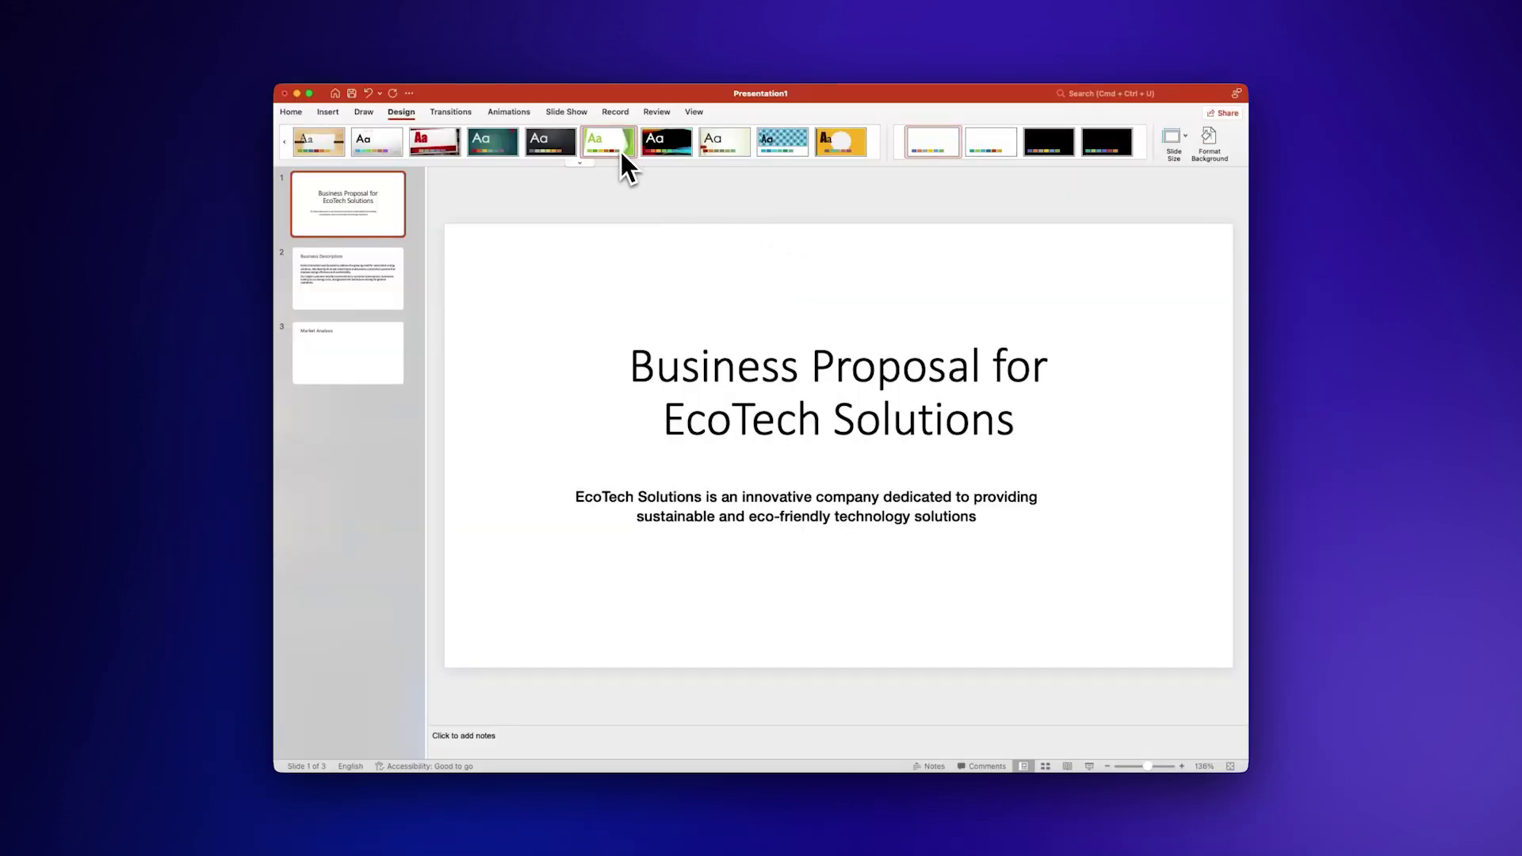
# Apply the green theme, then paste Industry Overview and Target Market text onto the Market Analysis slide.
pyautogui.click(619, 149)
pyautogui.click(358, 363)
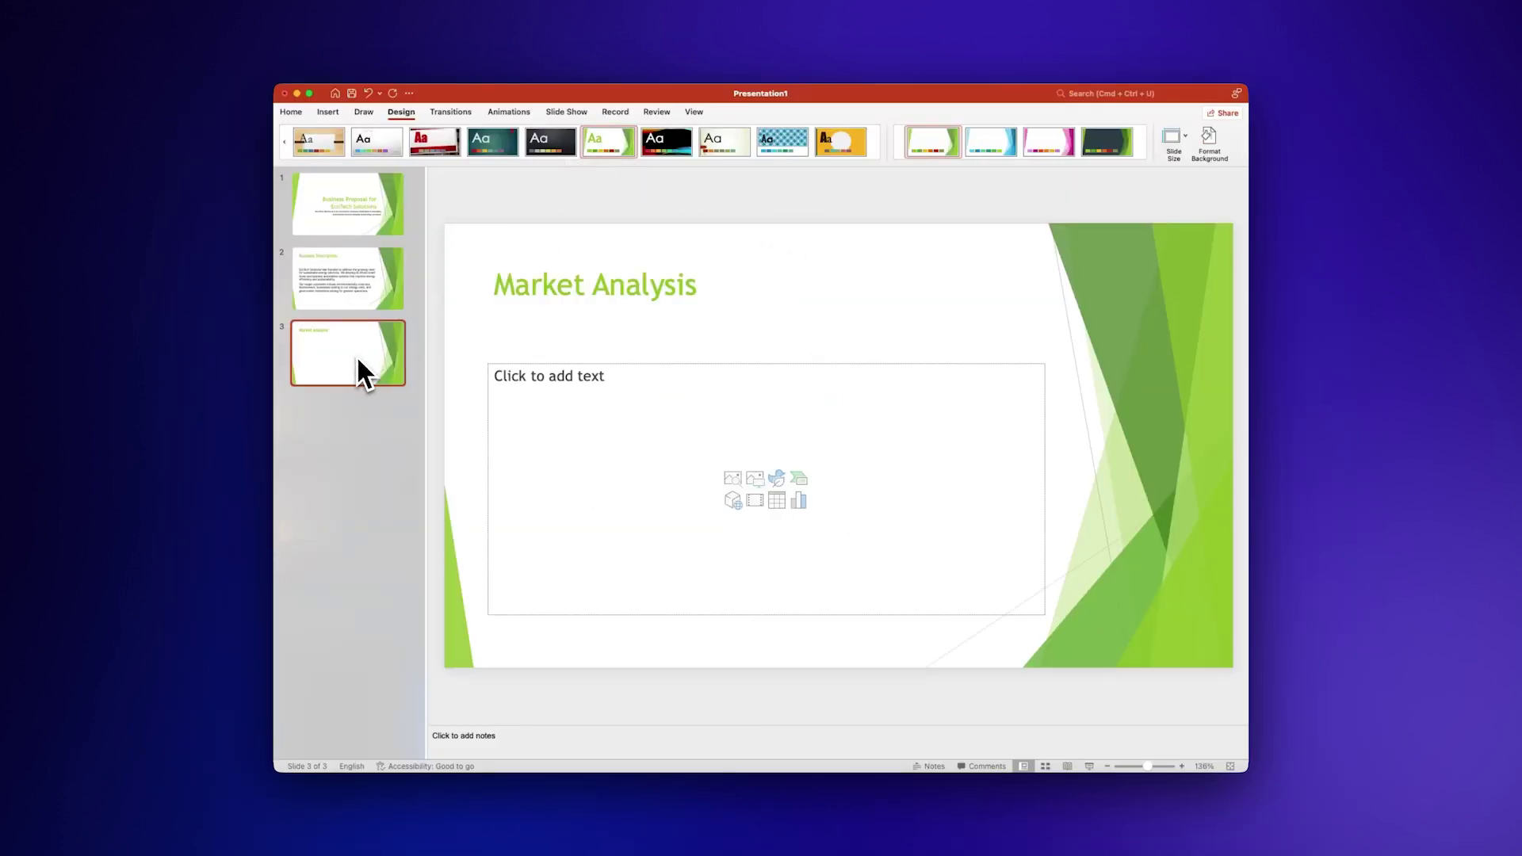
pyautogui.click(533, 369)
pyautogui.write('Industry Overview: The global smart home market is expected to reach $150 billion by 2028, with a compound annual growth rate (CAGR) of 22.3%. The rise of AI in energy management is driving significant demand.  Target Market: Homeowners: Individuals looking for cost-effective energy solutions. Small & Medium Enterprises (SMEs): Businesses aiming to lower operational costs. Government Institutions: Cities and municipalities promoting energy conservation.')
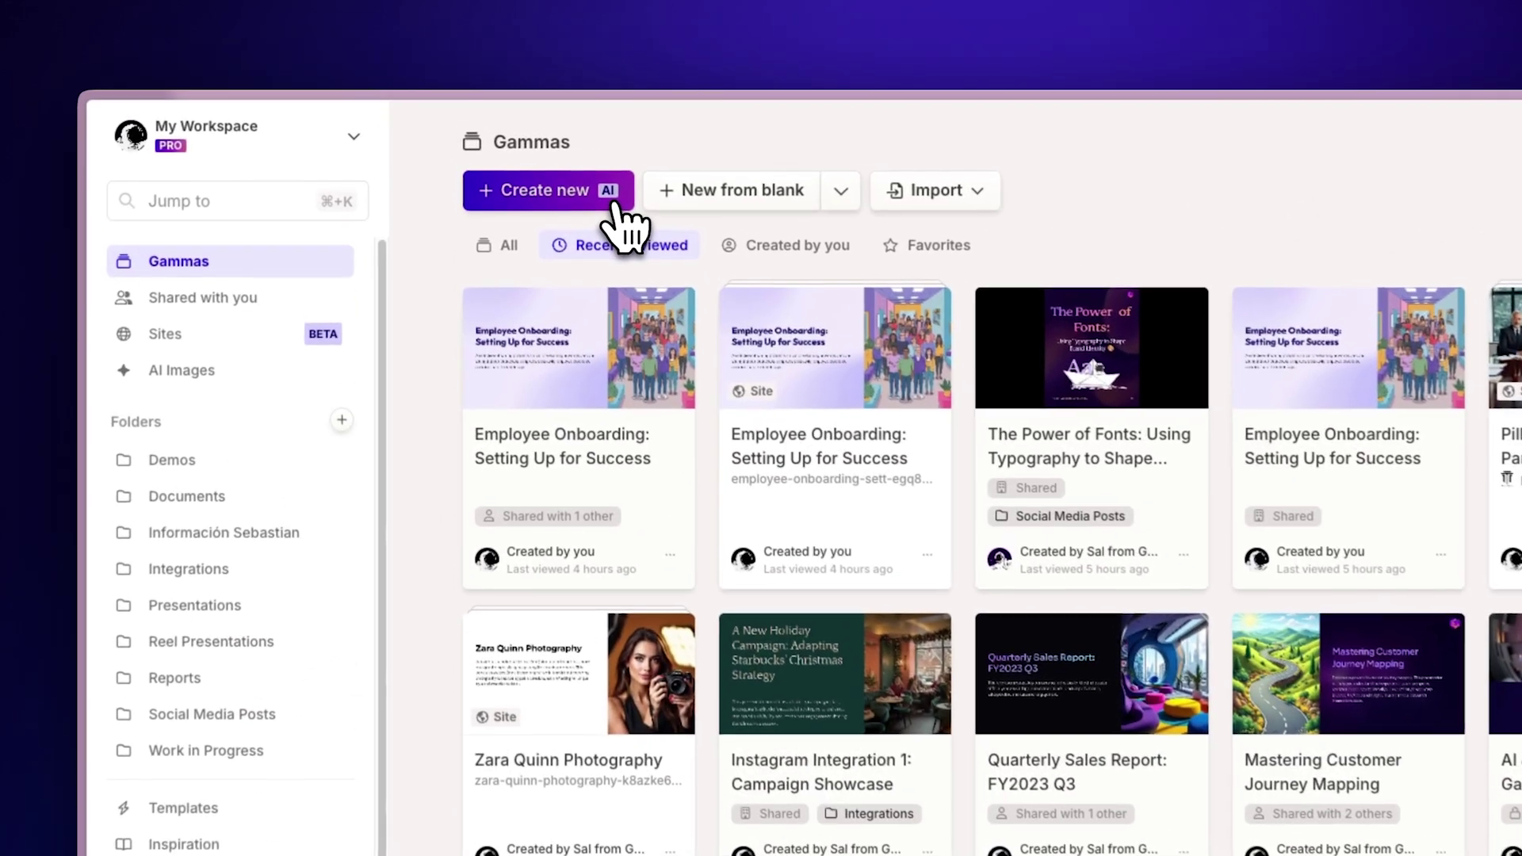
# Create a new gamma by uploading the EcoTech Solutions proposal document for AI import.
pyautogui.click(505, 154)
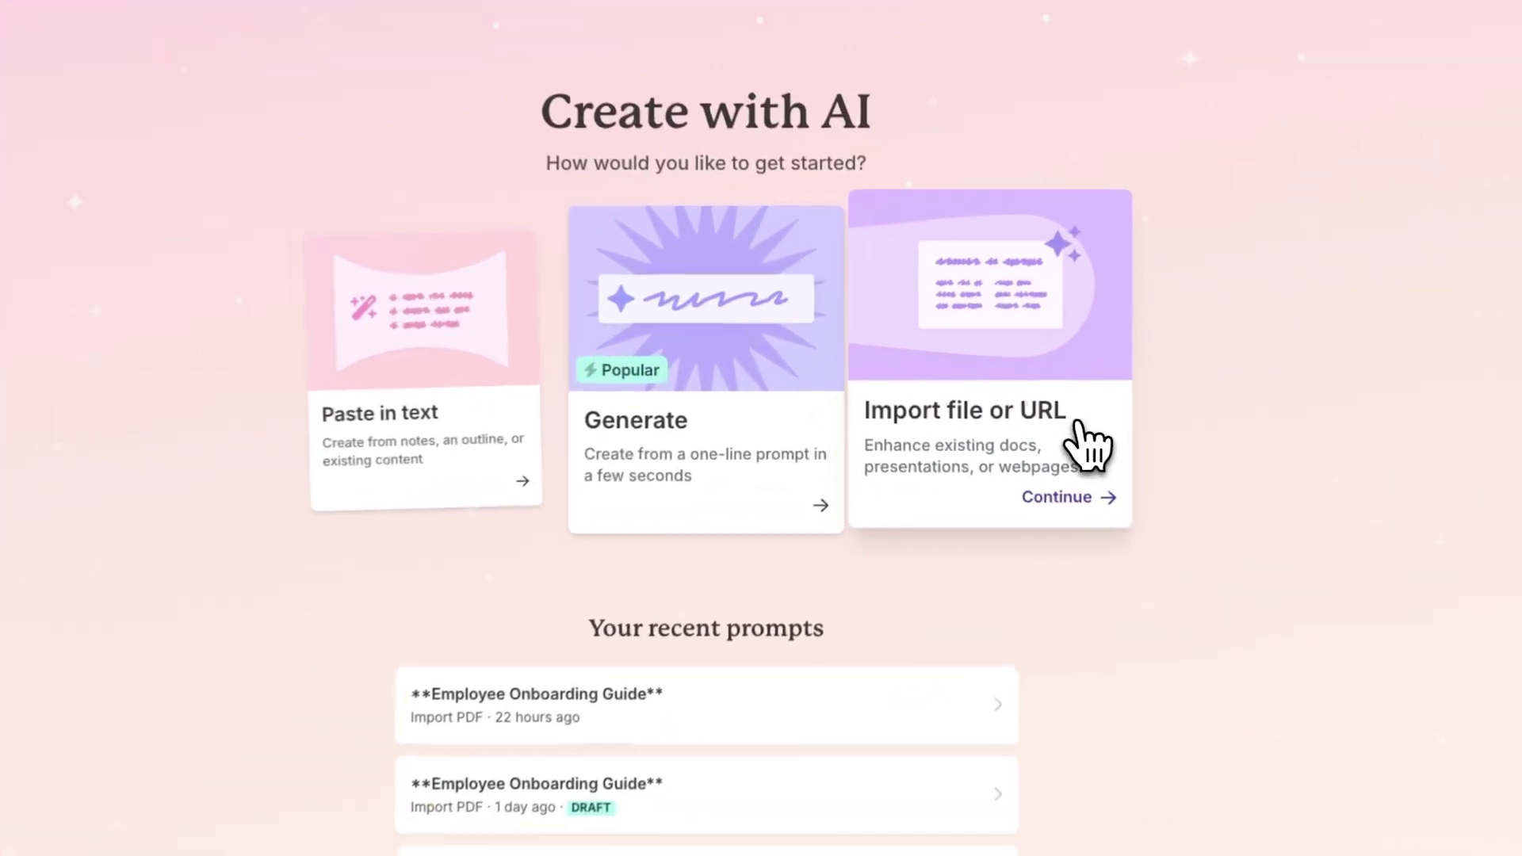
pyautogui.click(989, 409)
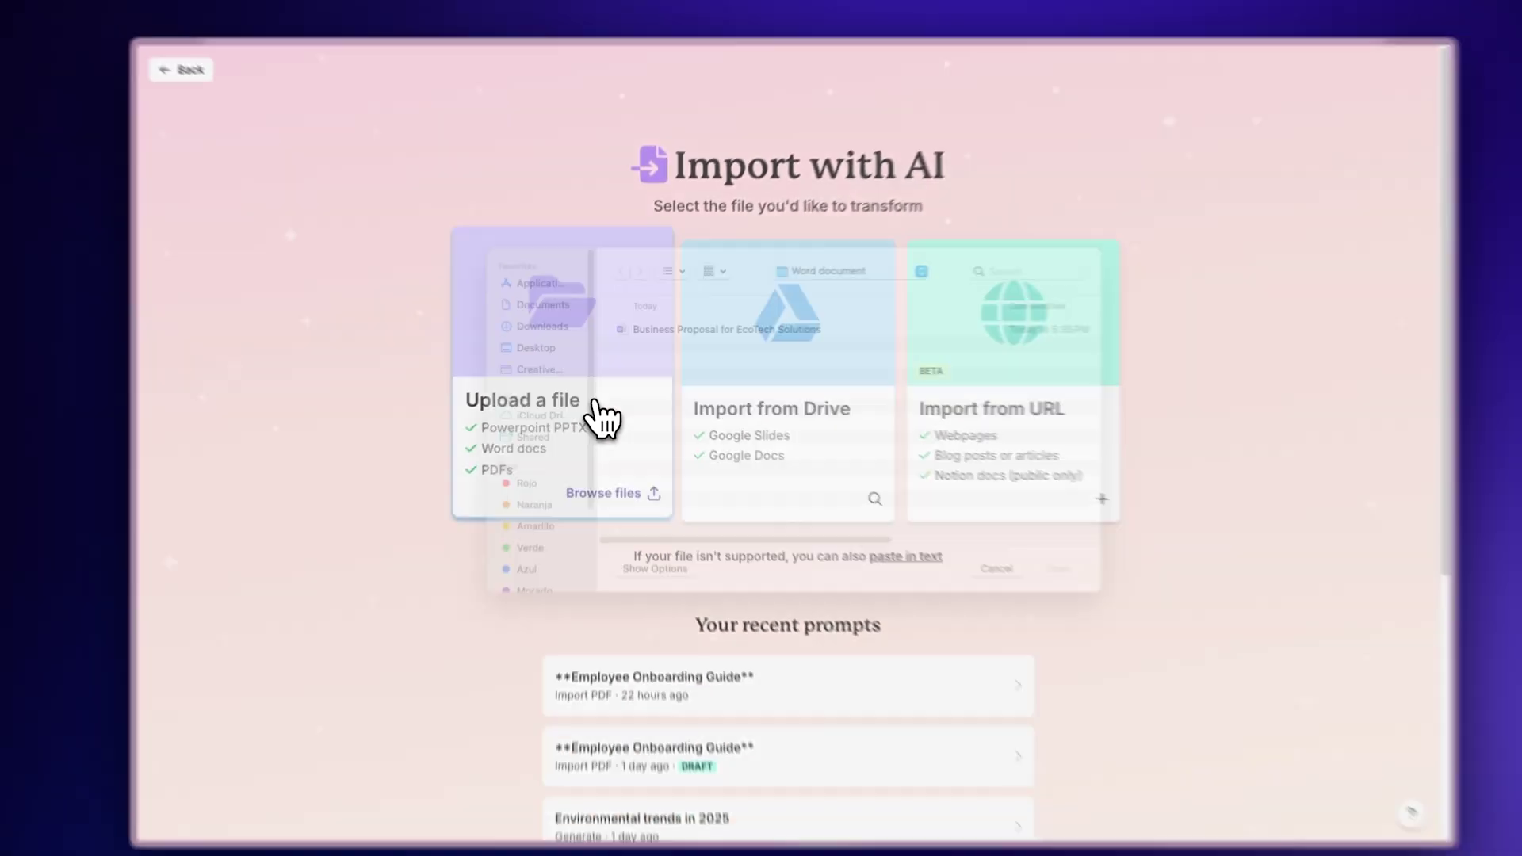
pyautogui.click(595, 436)
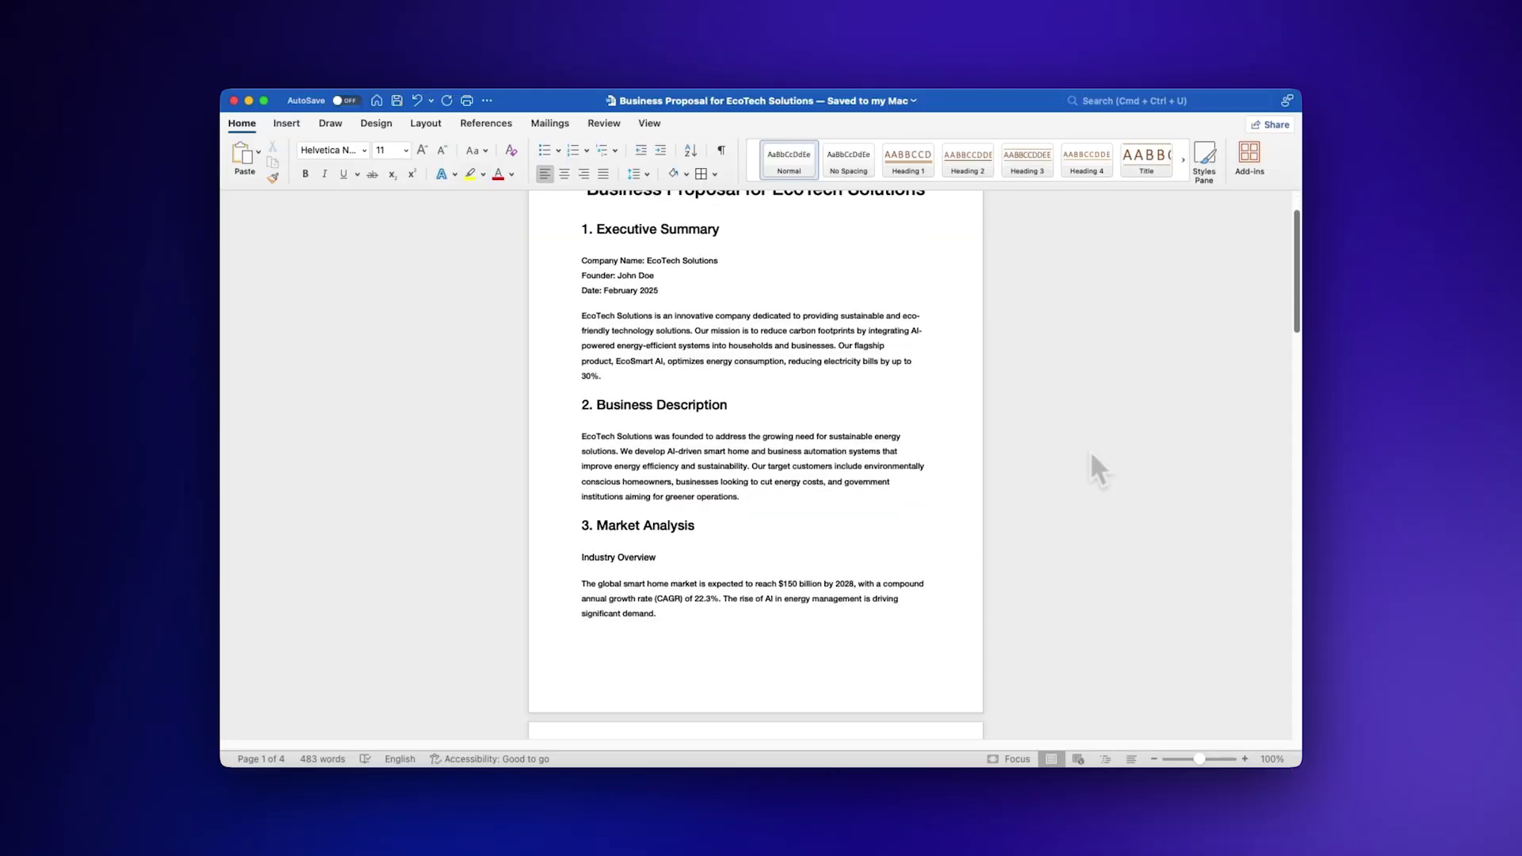
pyautogui.scroll(-5, 1091, 450)
pyautogui.scroll(-2, 1091, 450)
pyautogui.scroll(-5, 1088, 453)
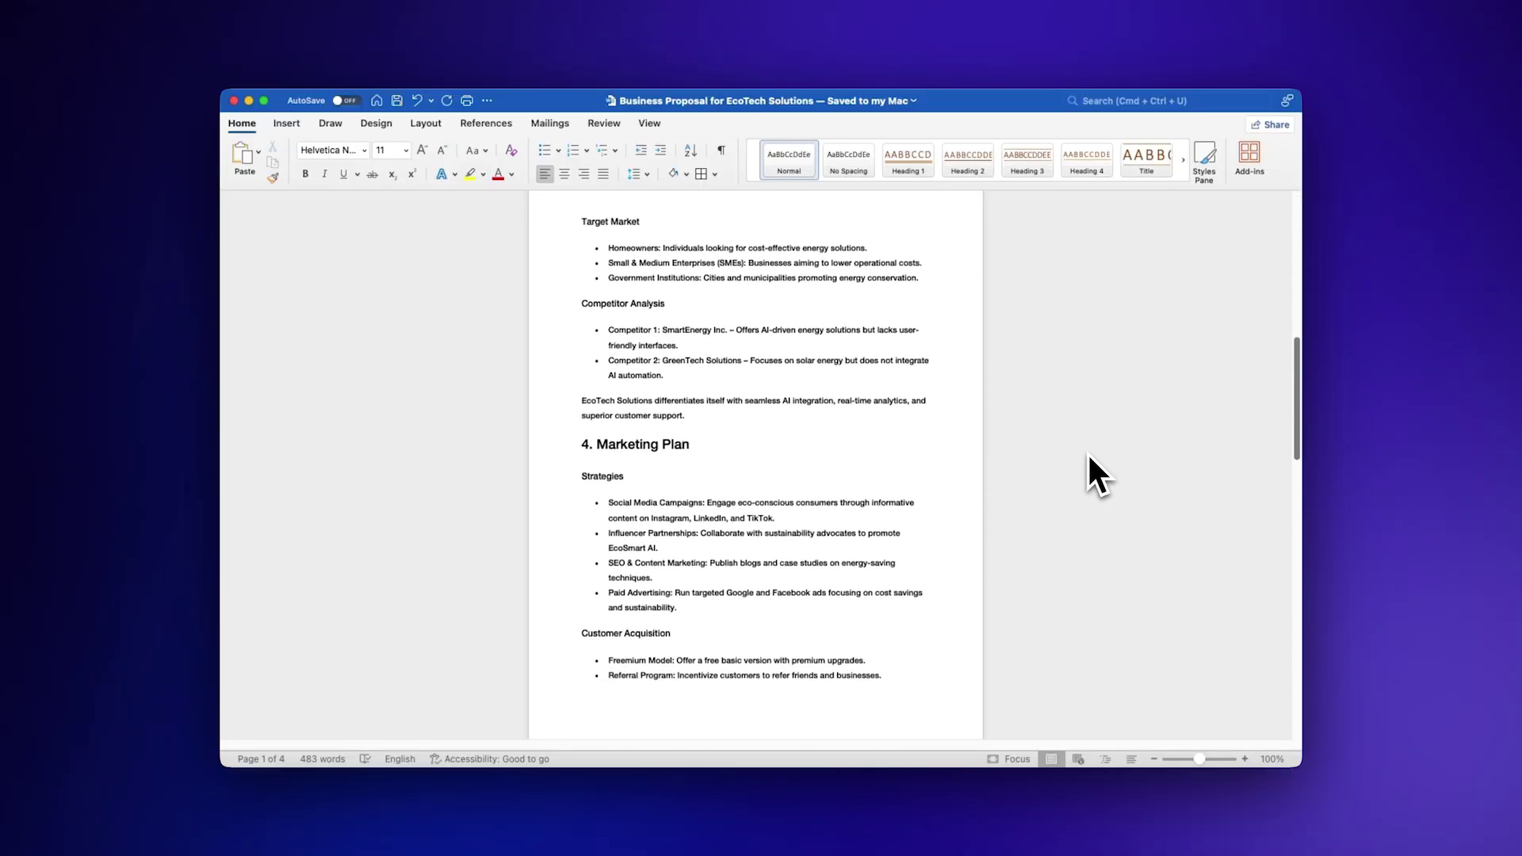
pyautogui.scroll(-1, 1088, 452)
pyautogui.scroll(-5, 1088, 452)
pyautogui.scroll(-1, 1087, 452)
pyautogui.scroll(-3, 1088, 452)
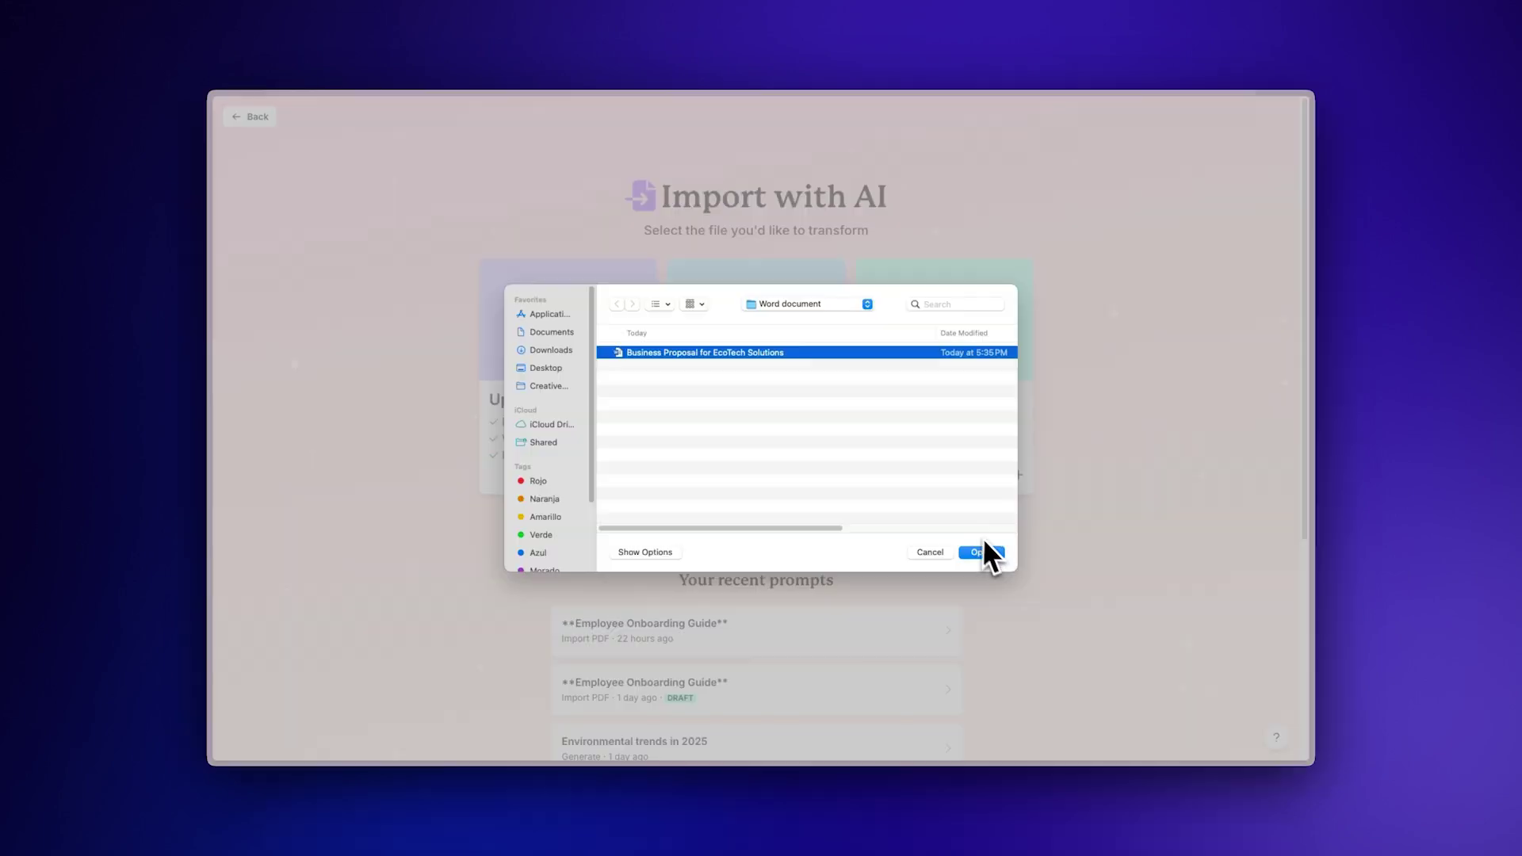
pyautogui.click(982, 542)
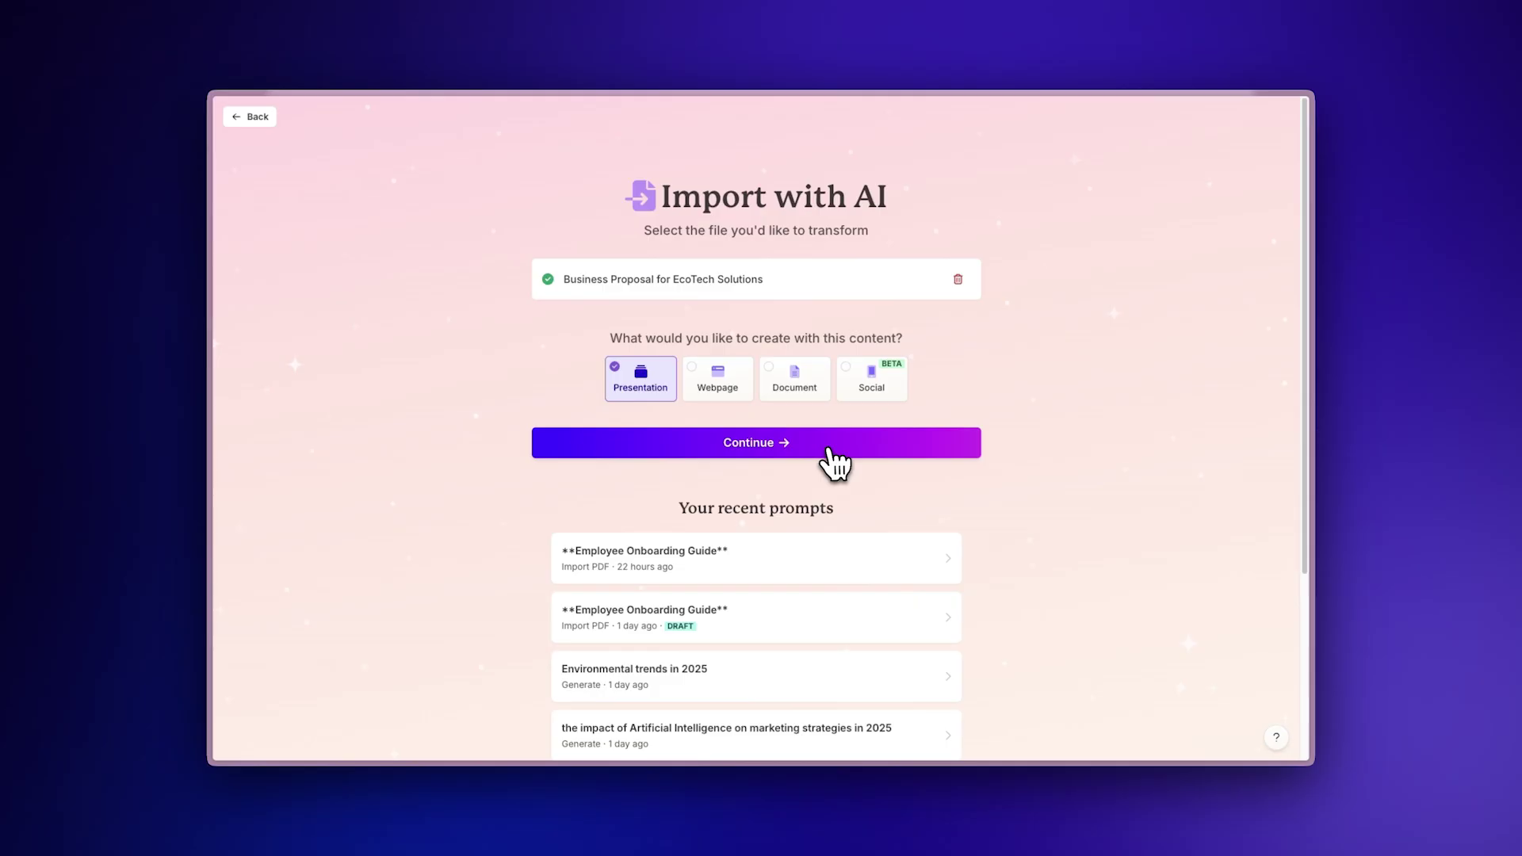
# Continue with Presentation as the output to reach the prompt editor.
pyautogui.click(832, 461)
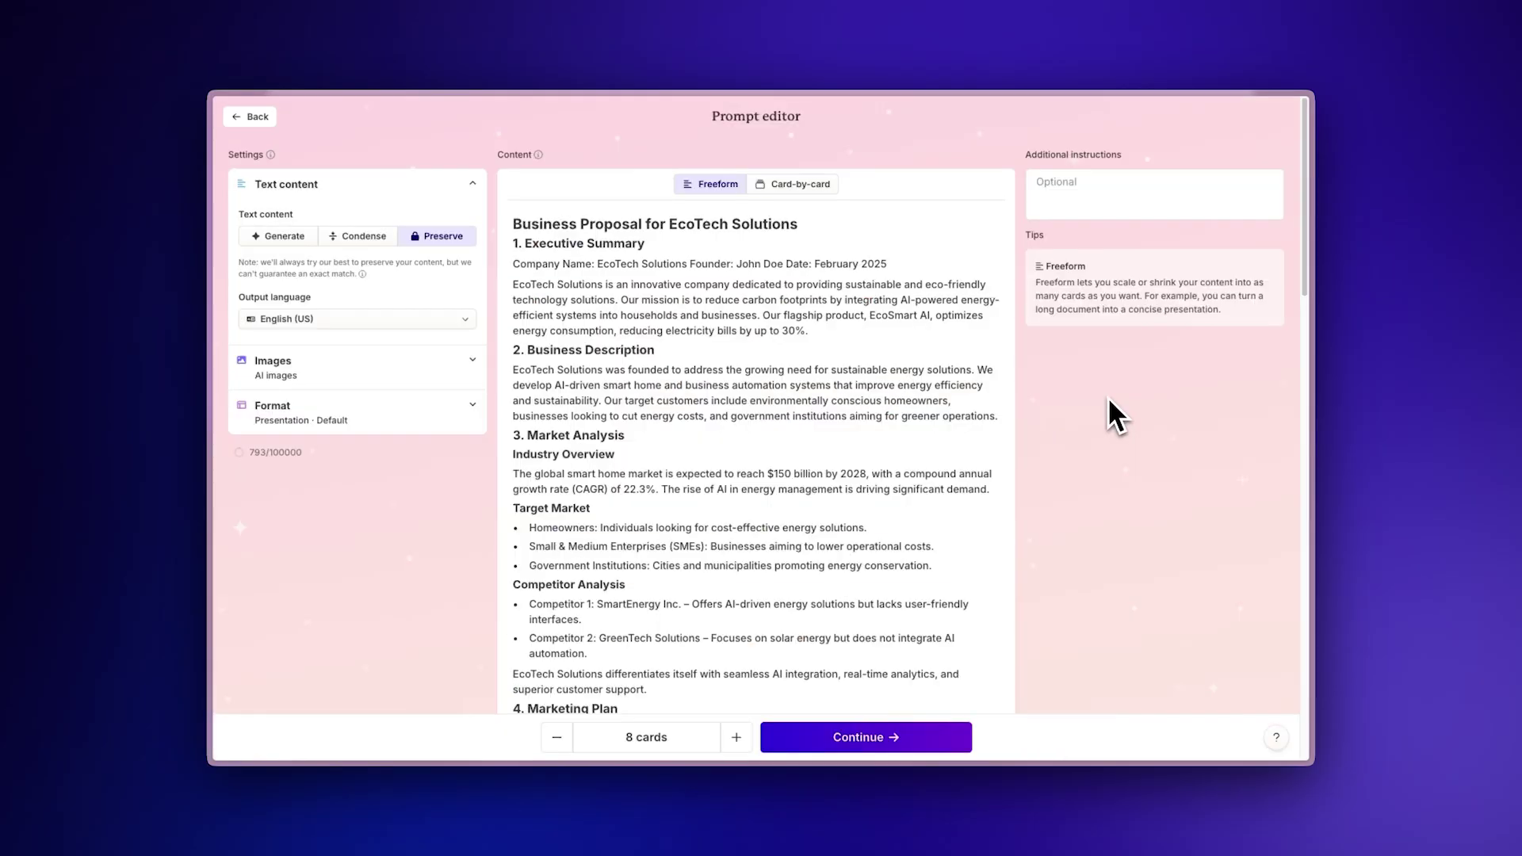
pyautogui.scroll(-8, 1110, 400)
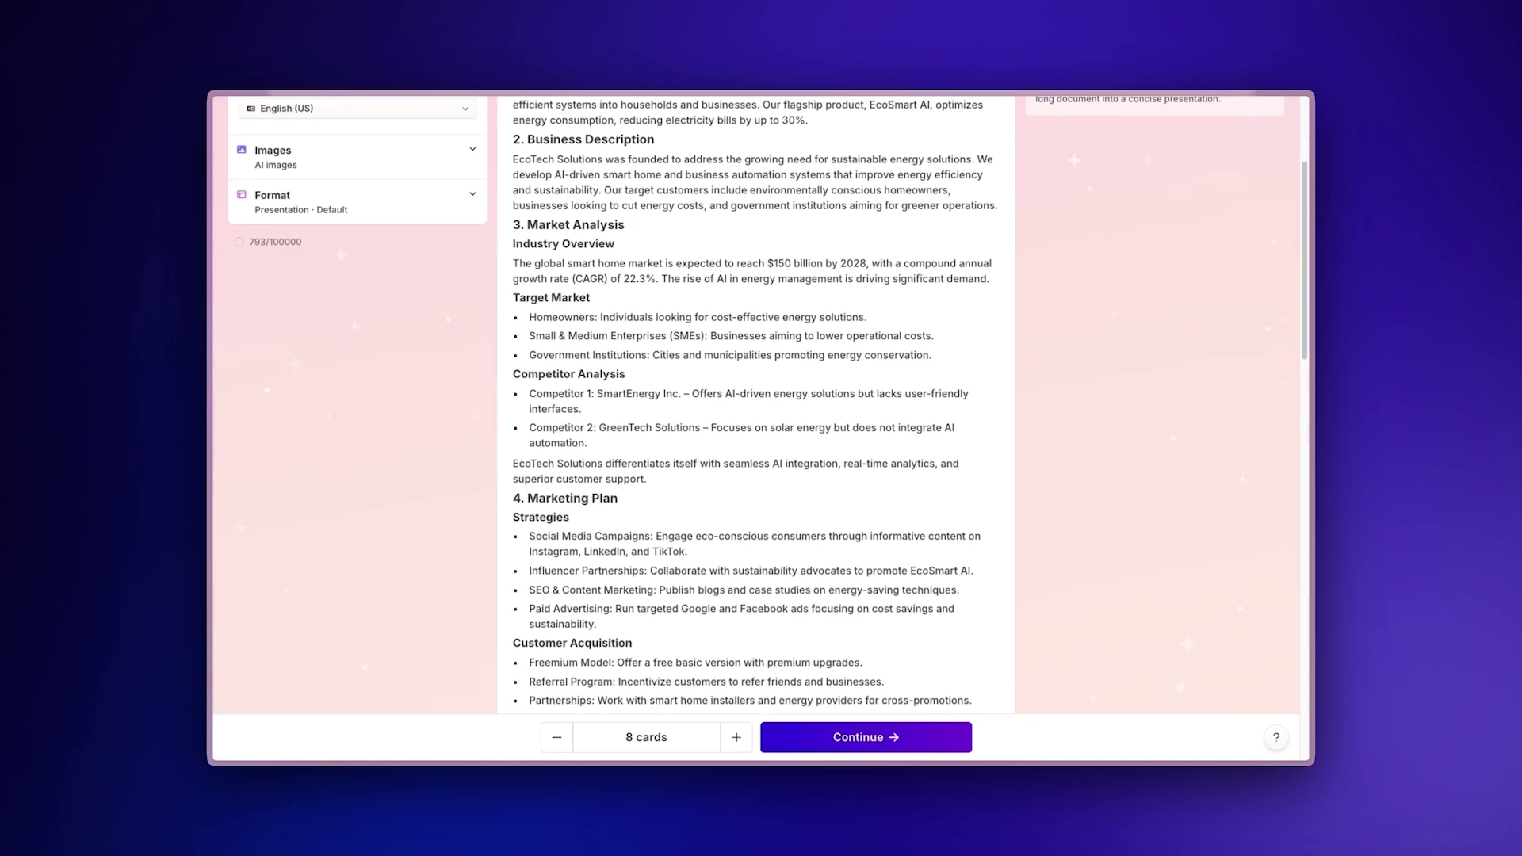
pyautogui.scroll(-1, 761, 405)
pyautogui.scroll(-3, 761, 404)
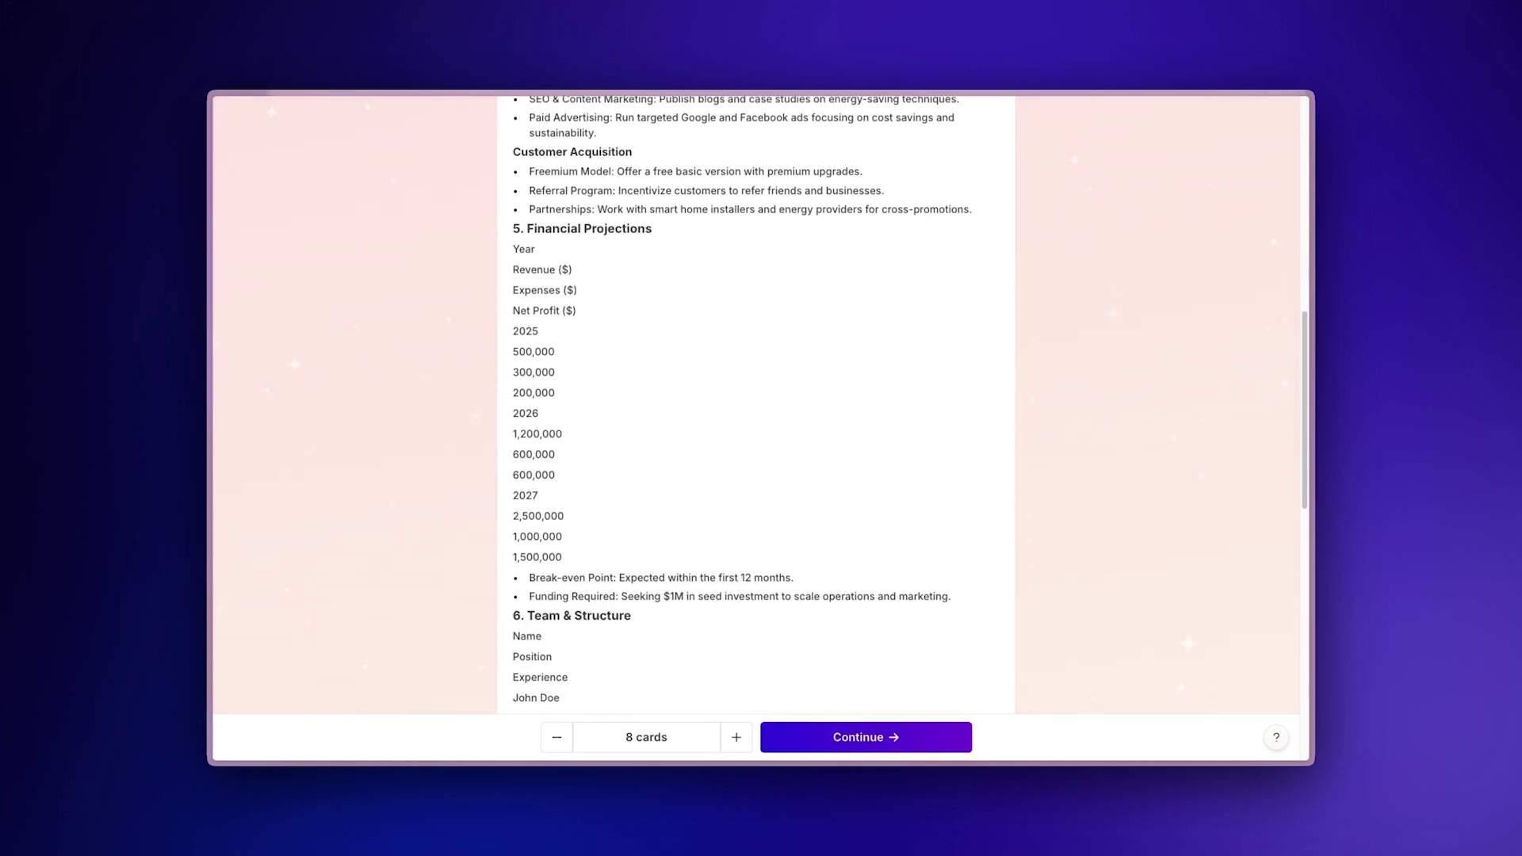
pyautogui.scroll(-1, 761, 405)
pyautogui.scroll(-4, 761, 404)
pyautogui.scroll(-2, 761, 405)
pyautogui.scroll(-5, 761, 405)
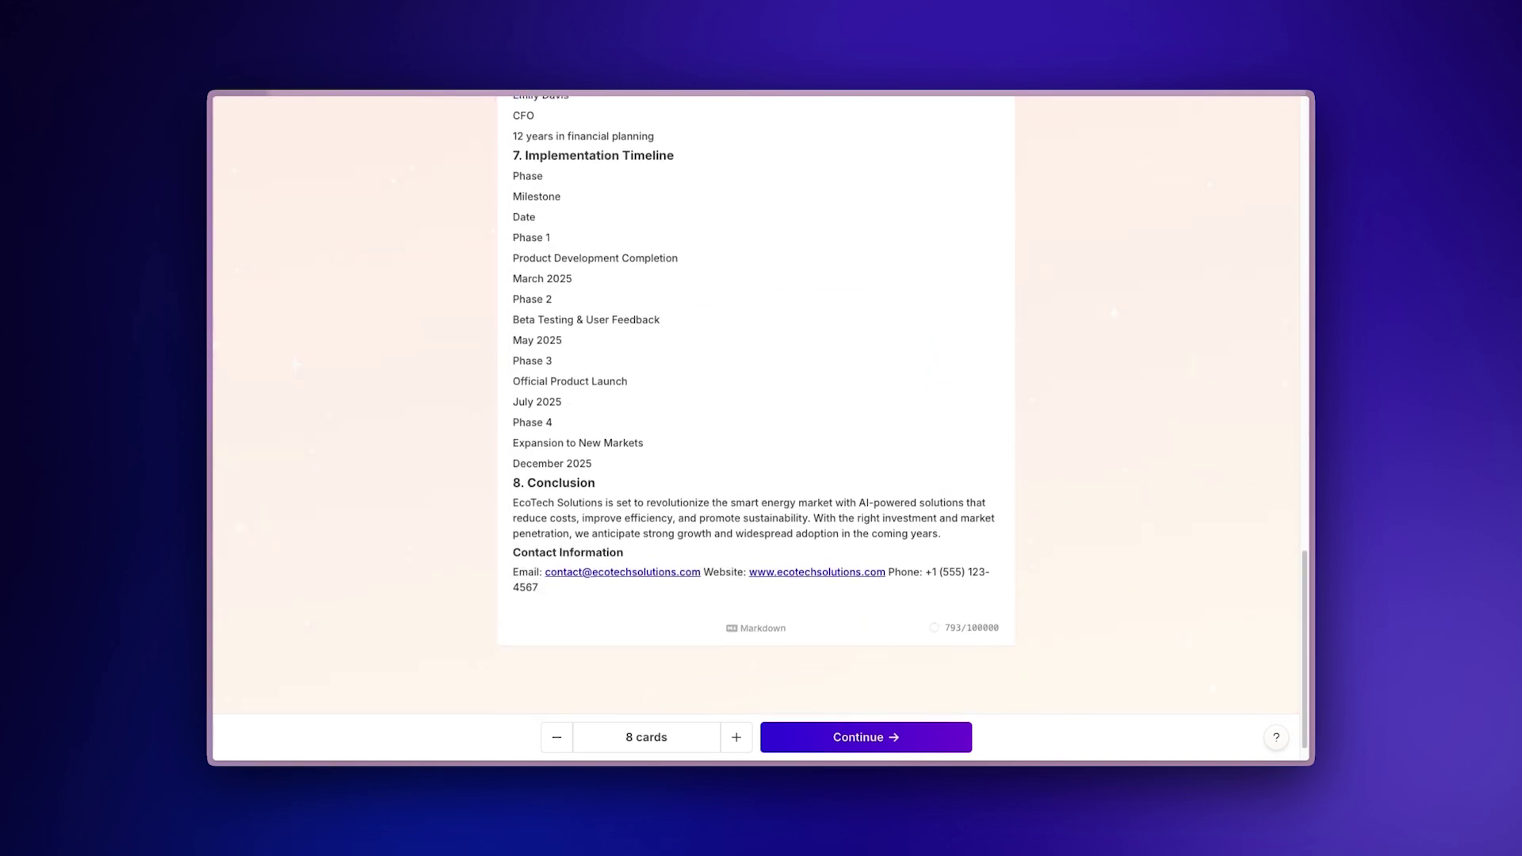
pyautogui.scroll(-1, 756, 405)
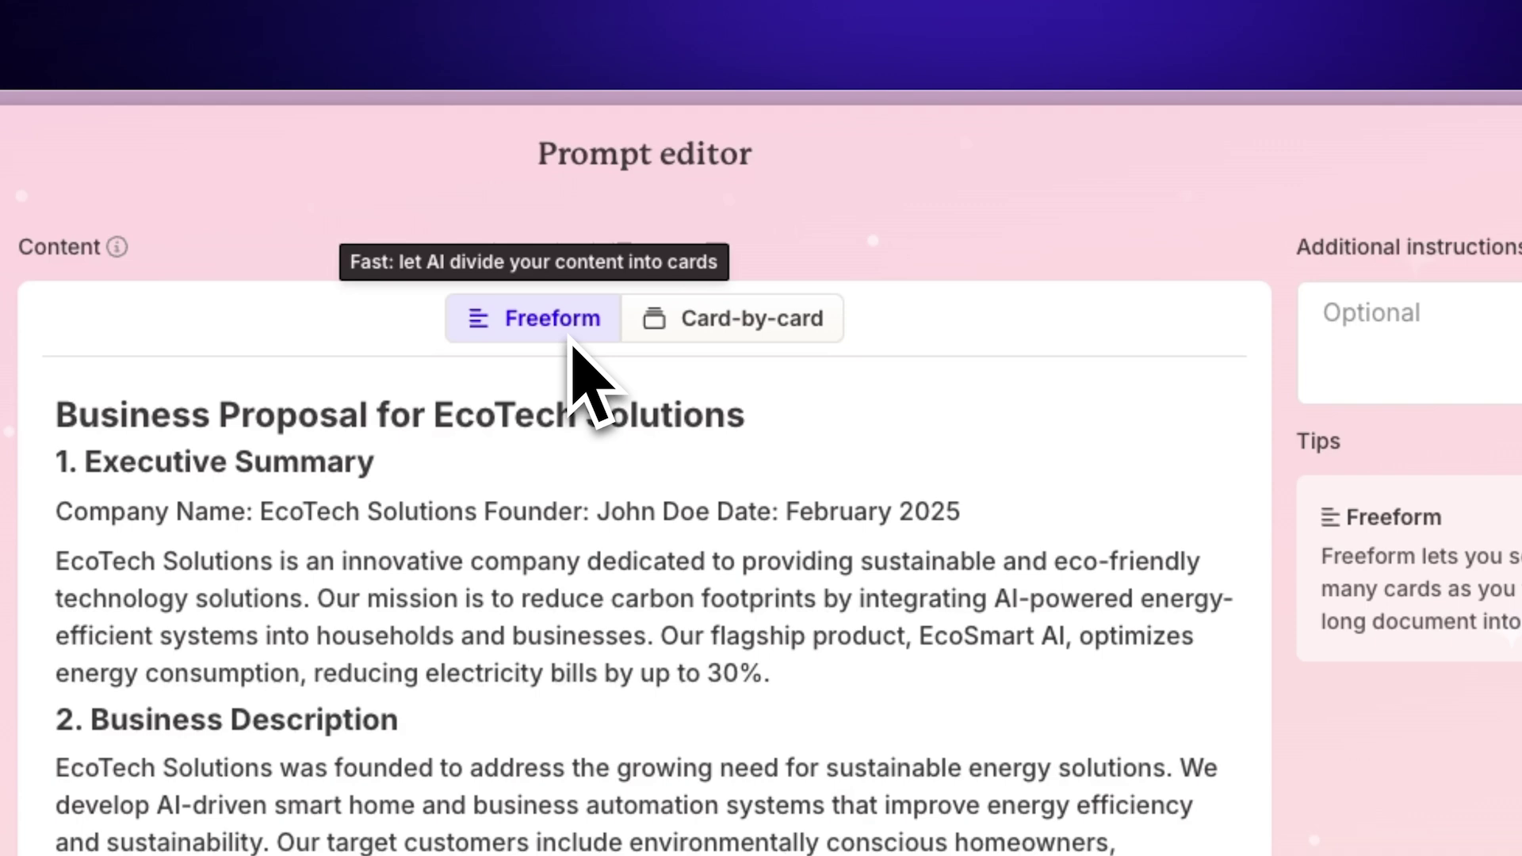
pyautogui.click(727, 352)
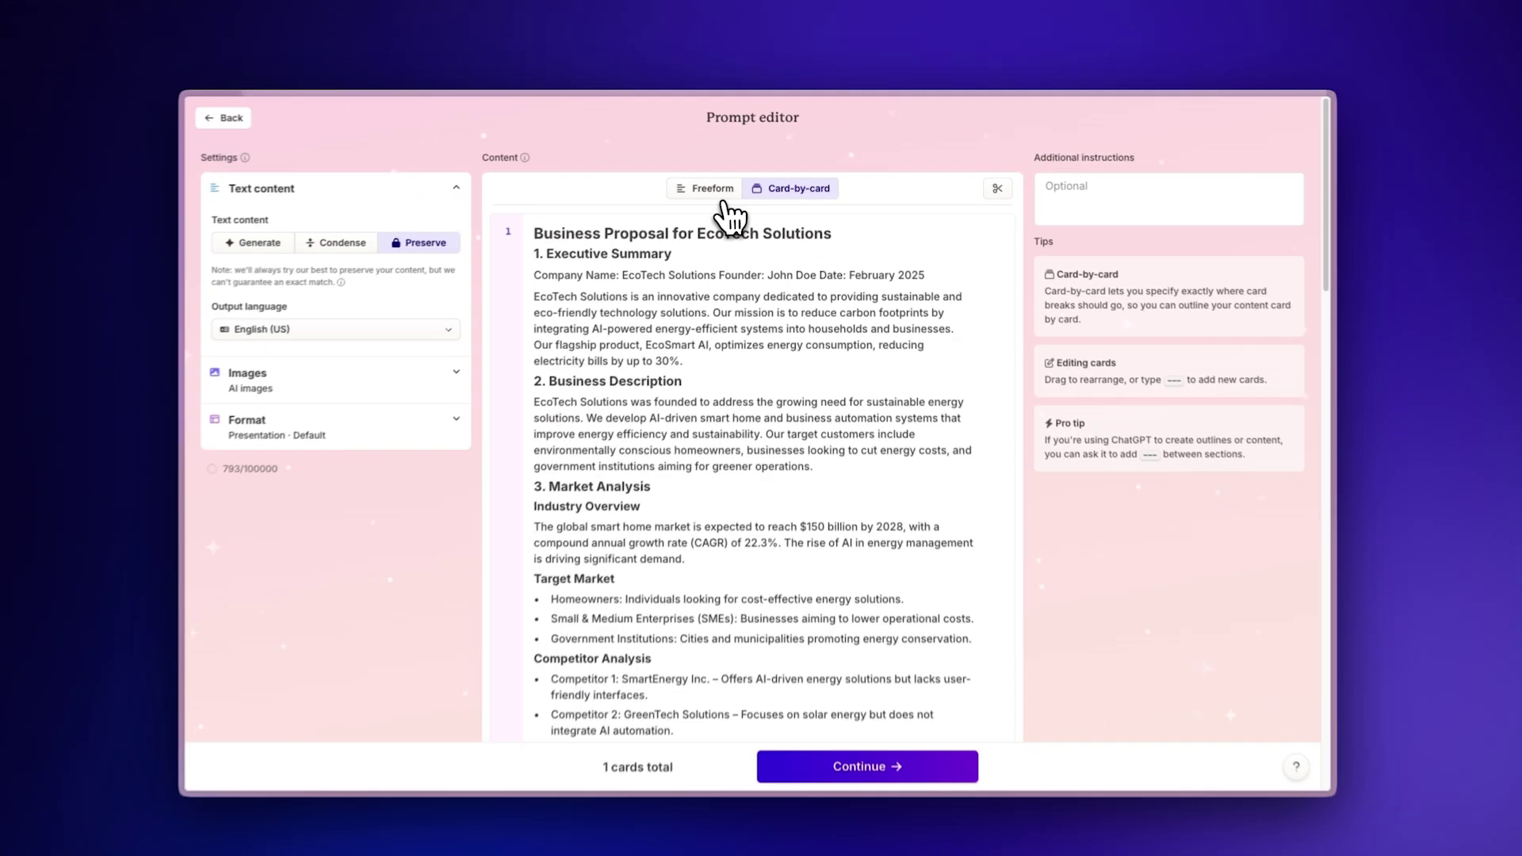
pyautogui.click(720, 194)
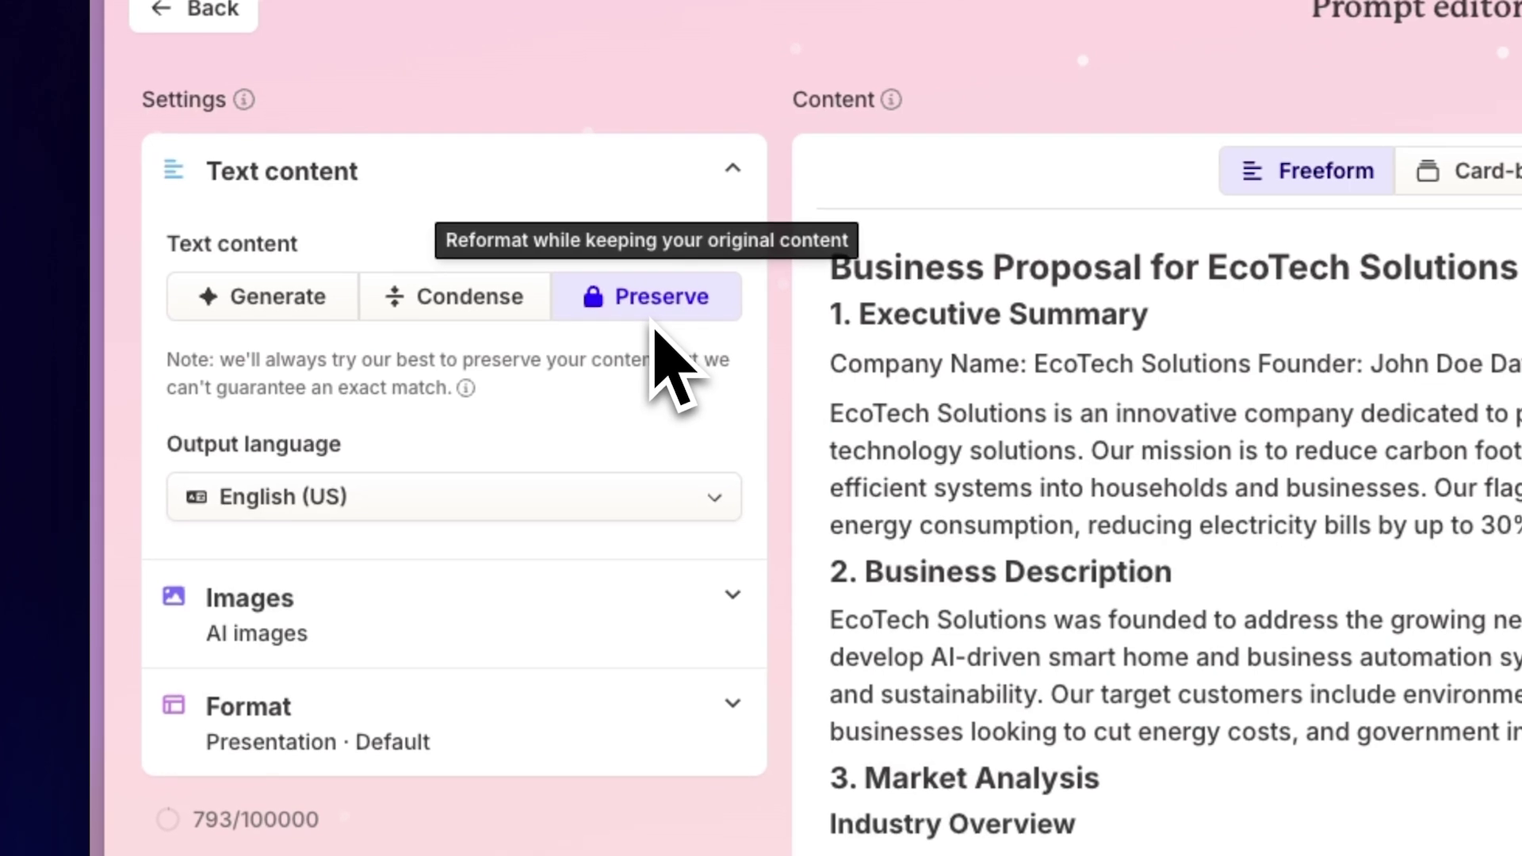
# Choose AI-generated text written for investors in a professional, persuasive, data-driven tone.
pyautogui.click(484, 314)
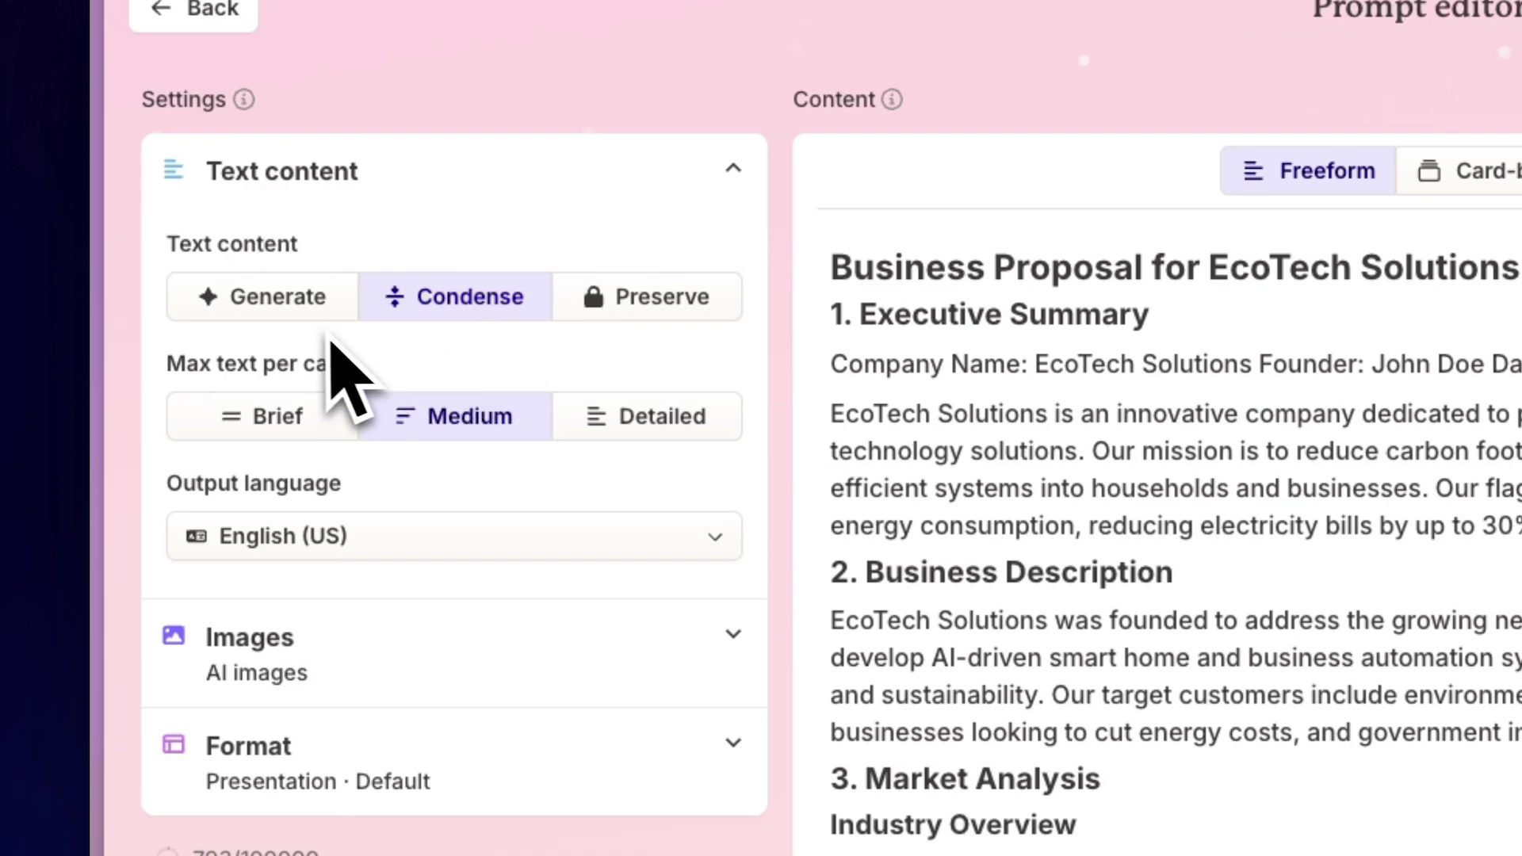
pyautogui.click(289, 314)
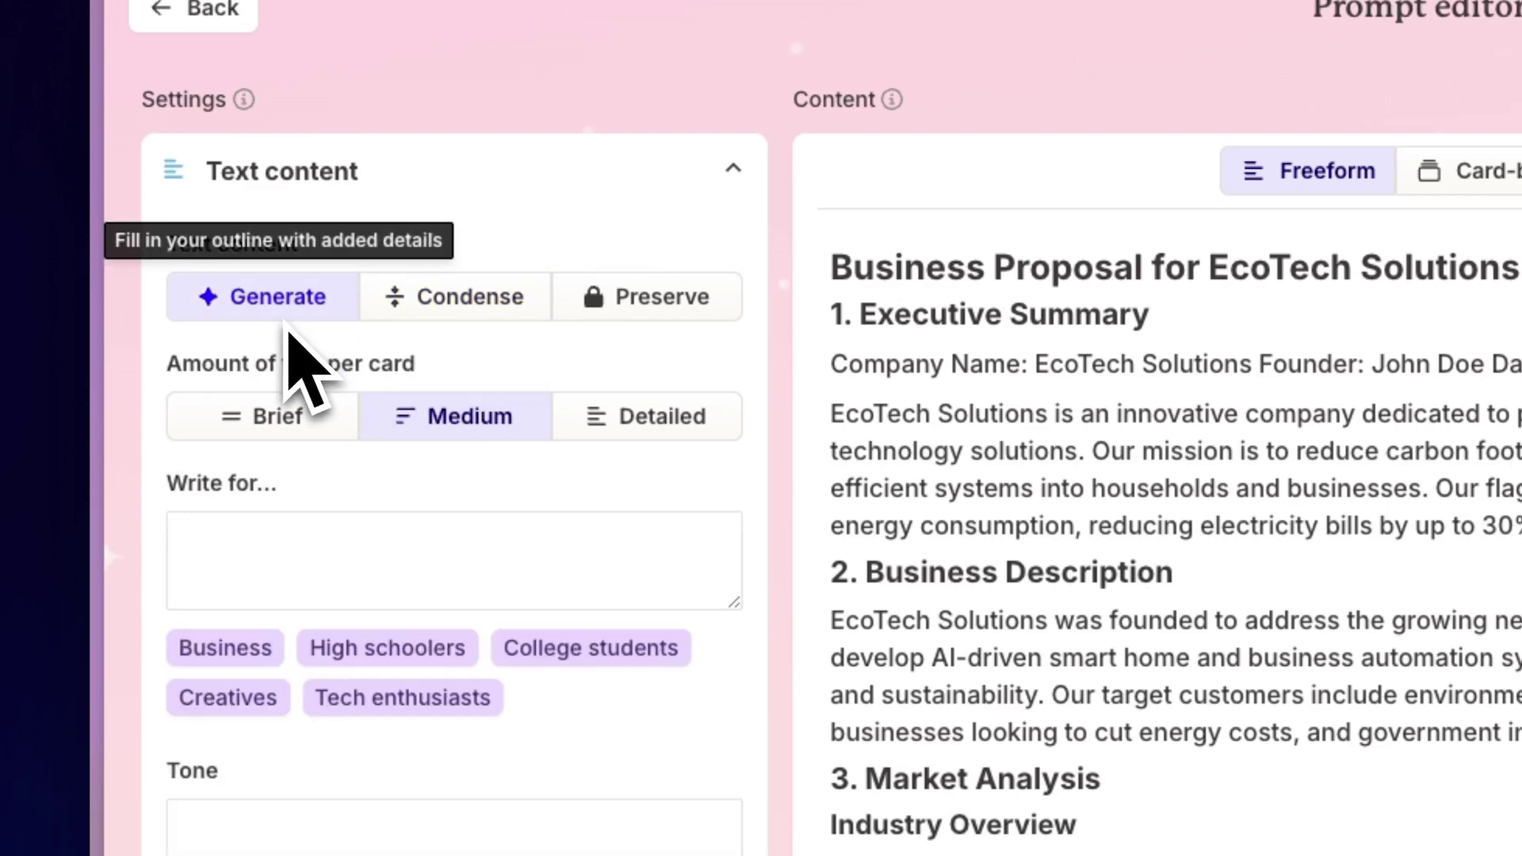
pyautogui.scroll(-3, 274, 346)
pyautogui.click(235, 234)
pyautogui.write('Potential ')
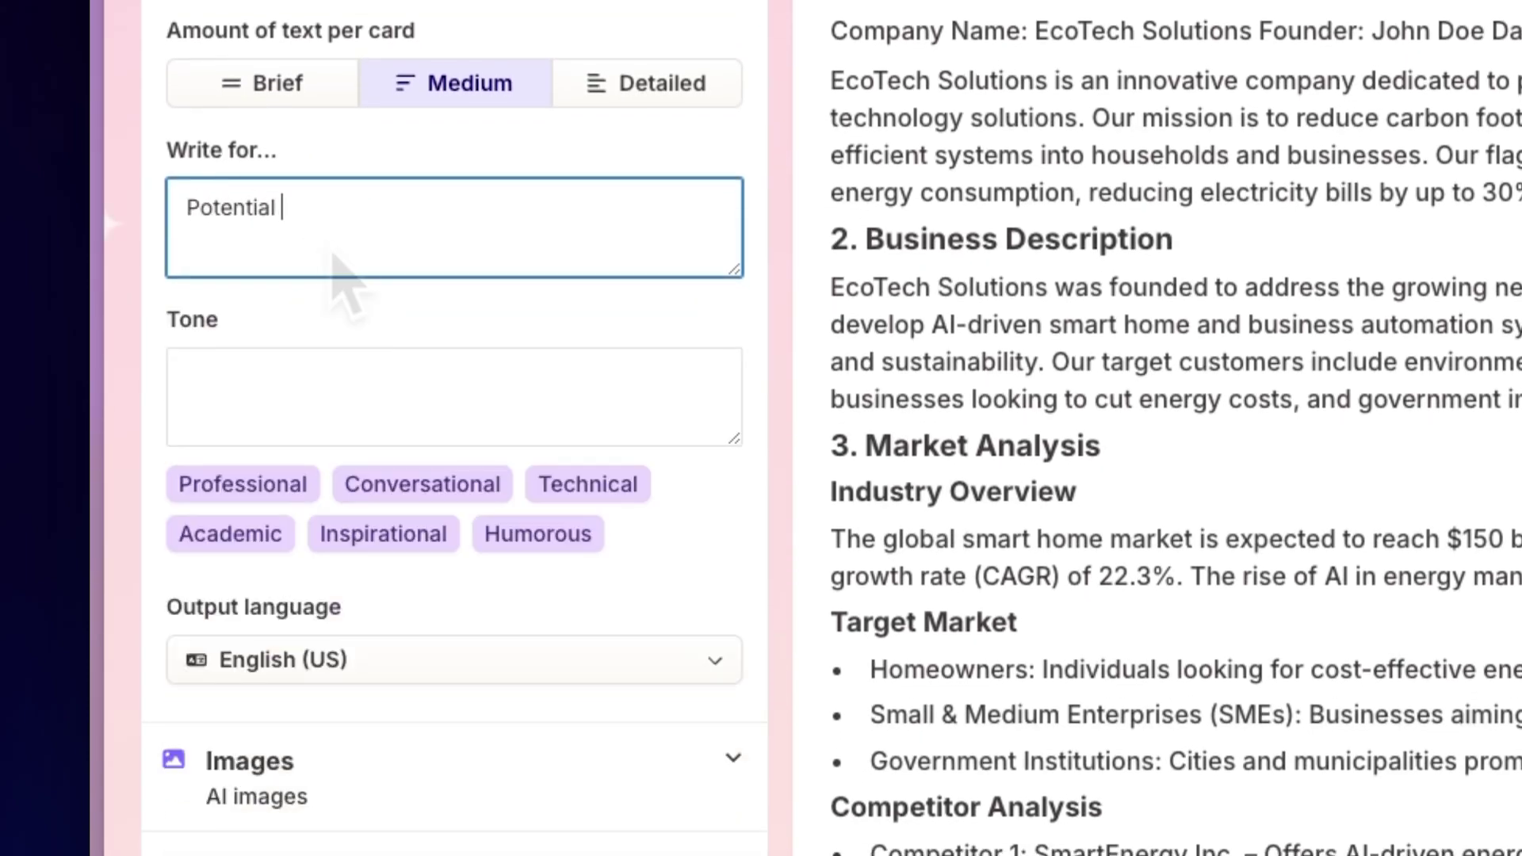
pyautogui.write(' partners')
pyautogui.click(412, 429)
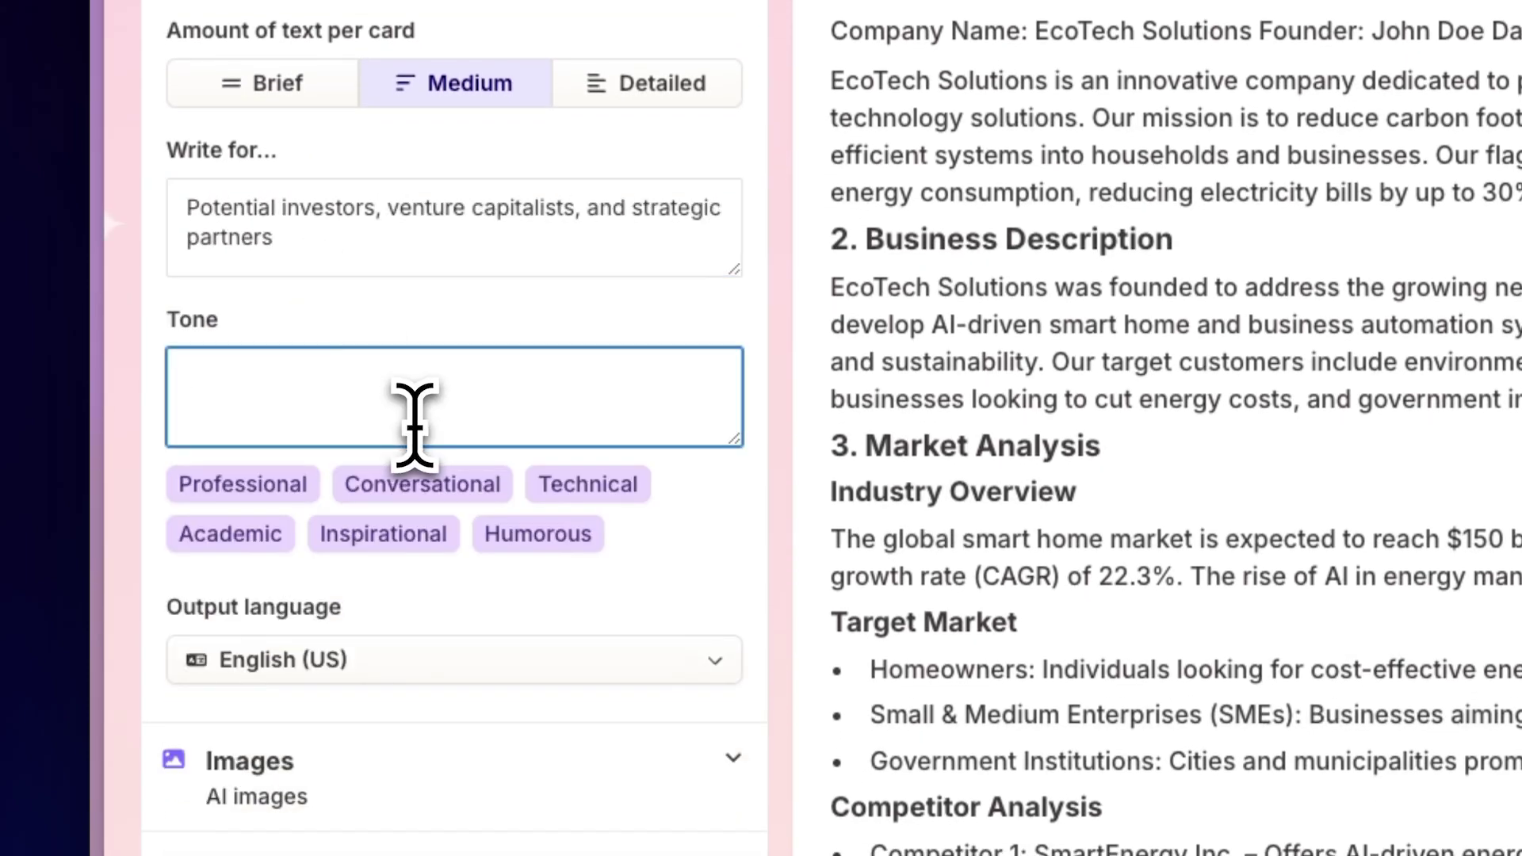
pyautogui.write('Professional, persuasive, data-driven')
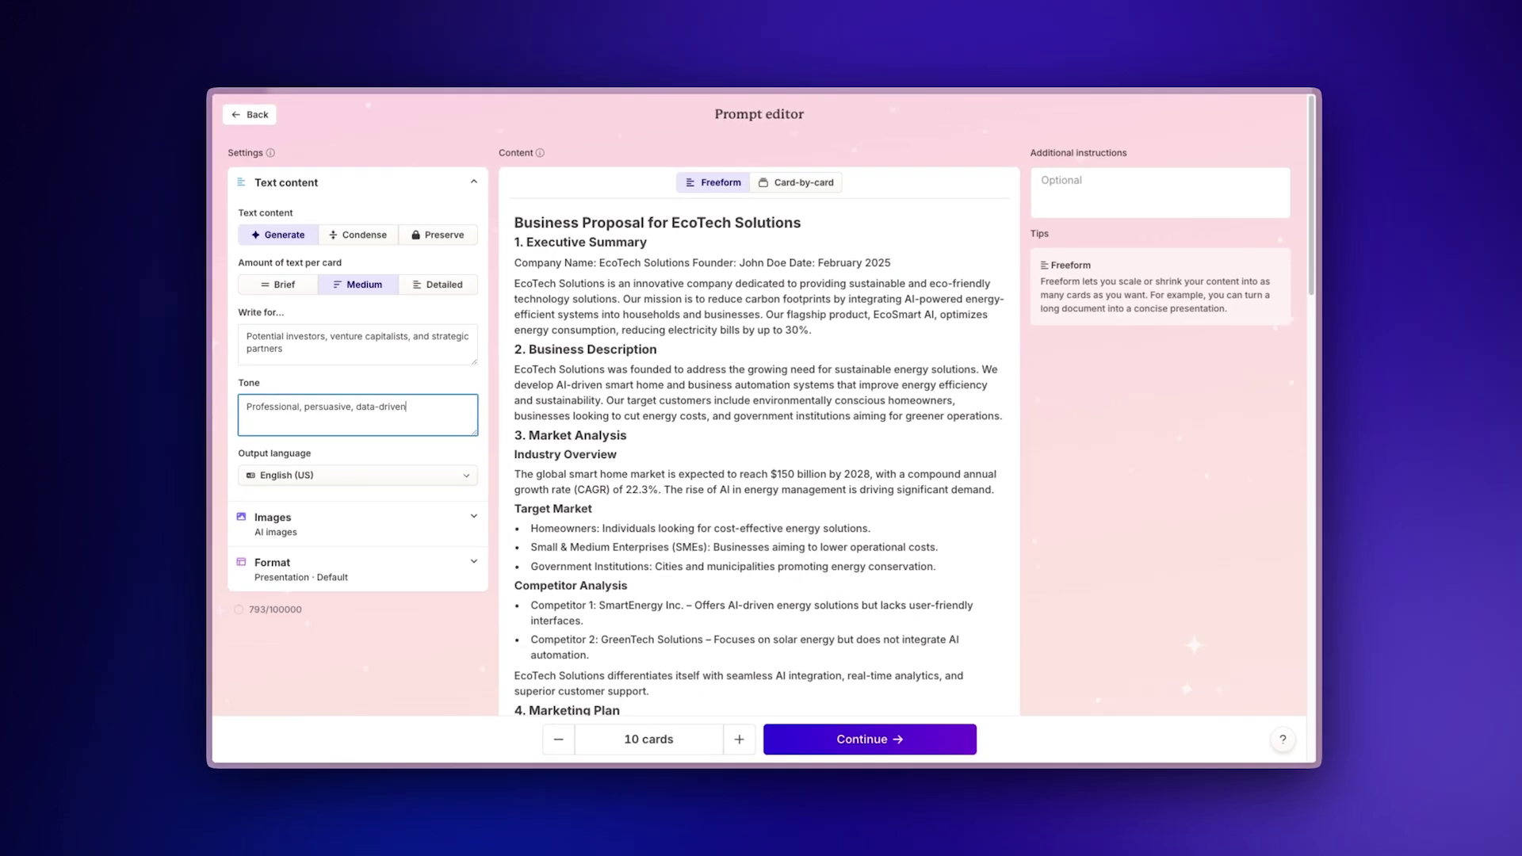
pyautogui.press('BackSpace')
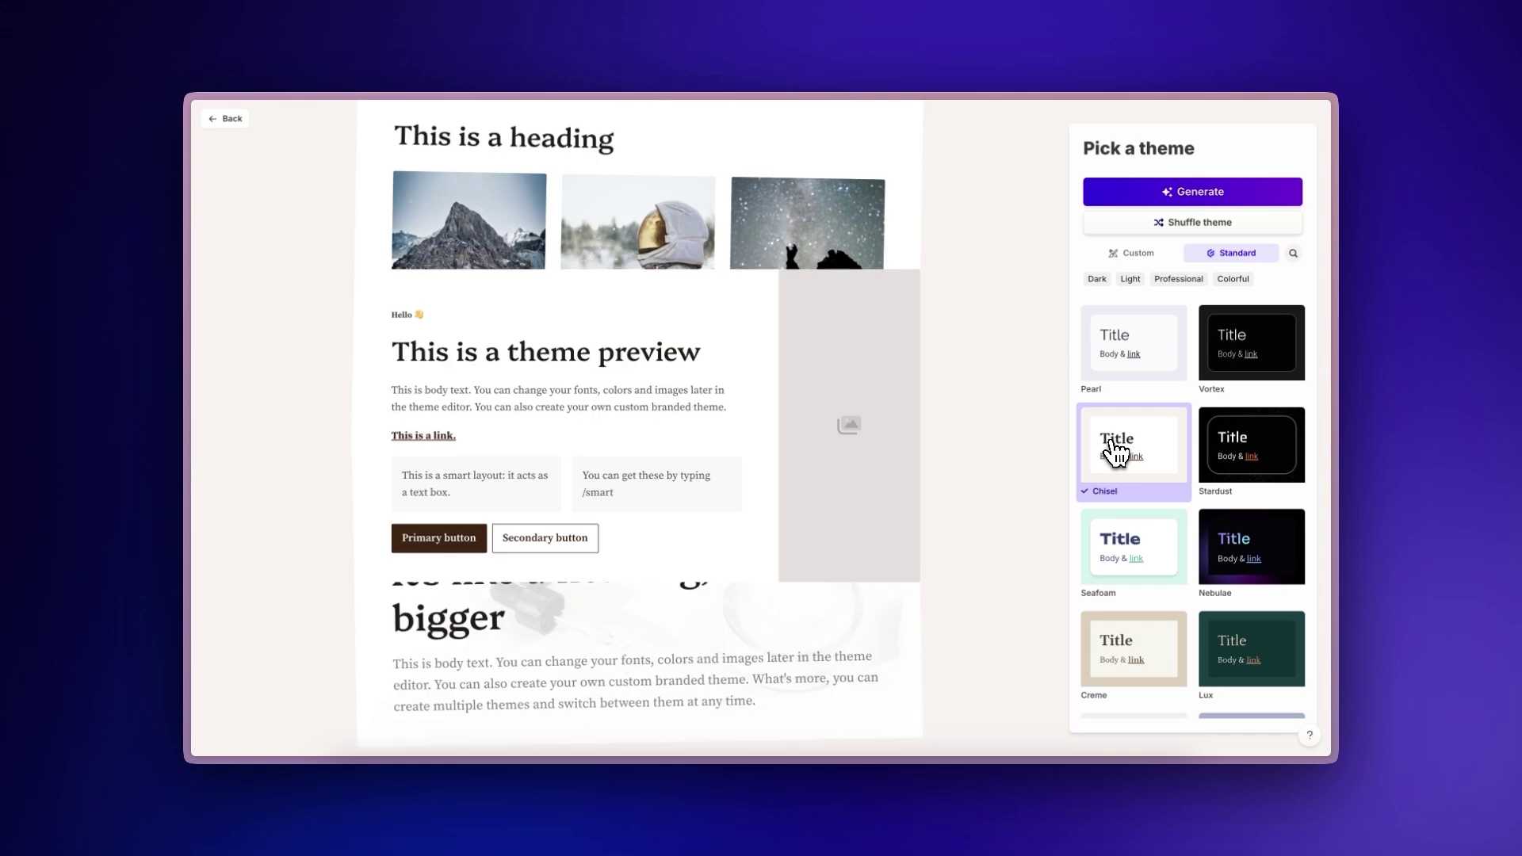
# Preview the Stardust and Nebulae themes, then switch to the custom themes.
pyautogui.click(1237, 458)
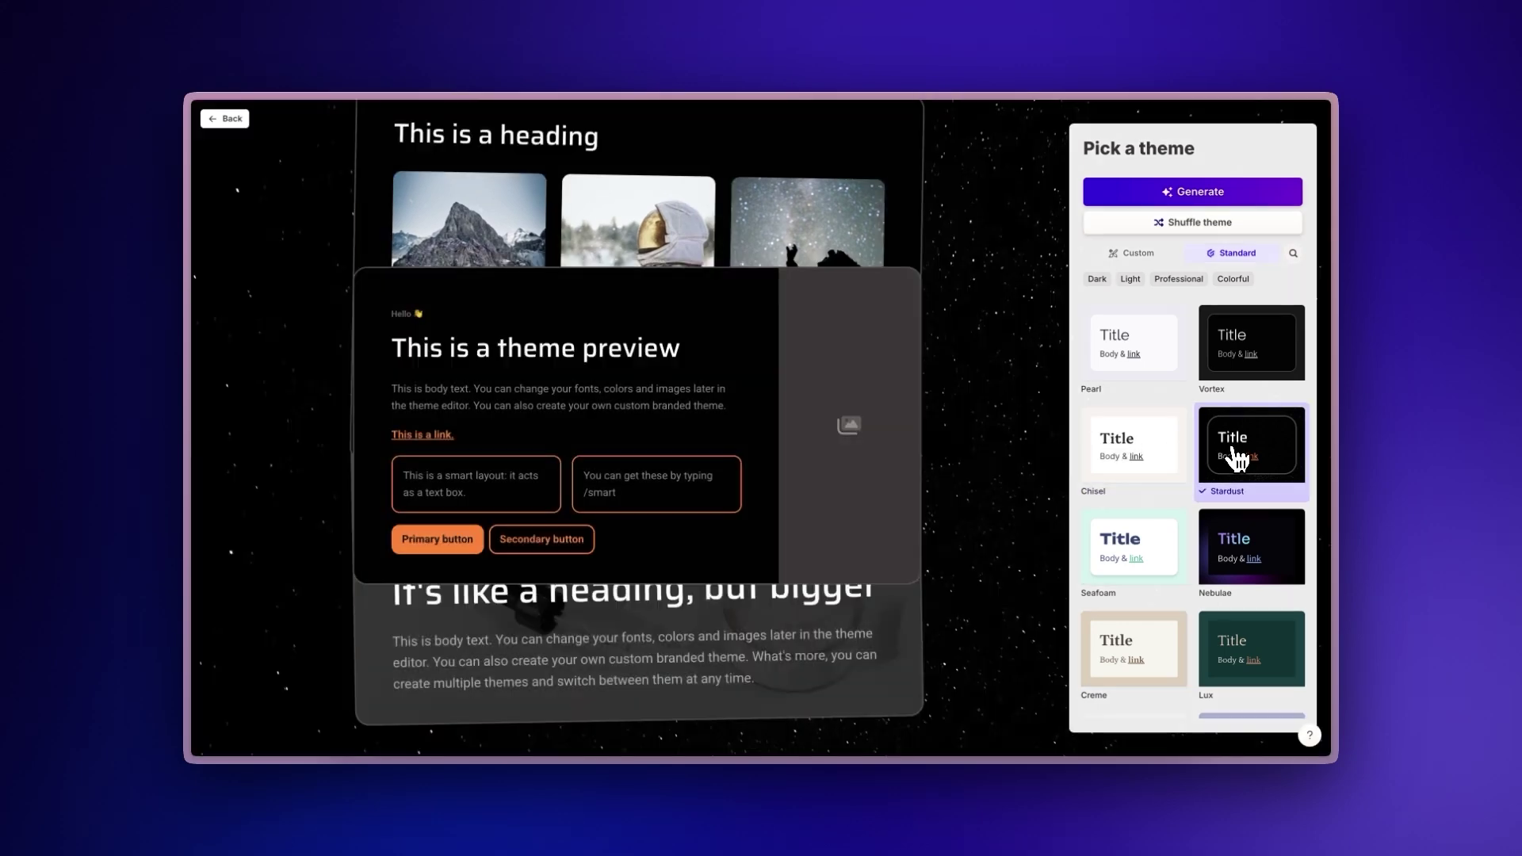
pyautogui.click(1247, 557)
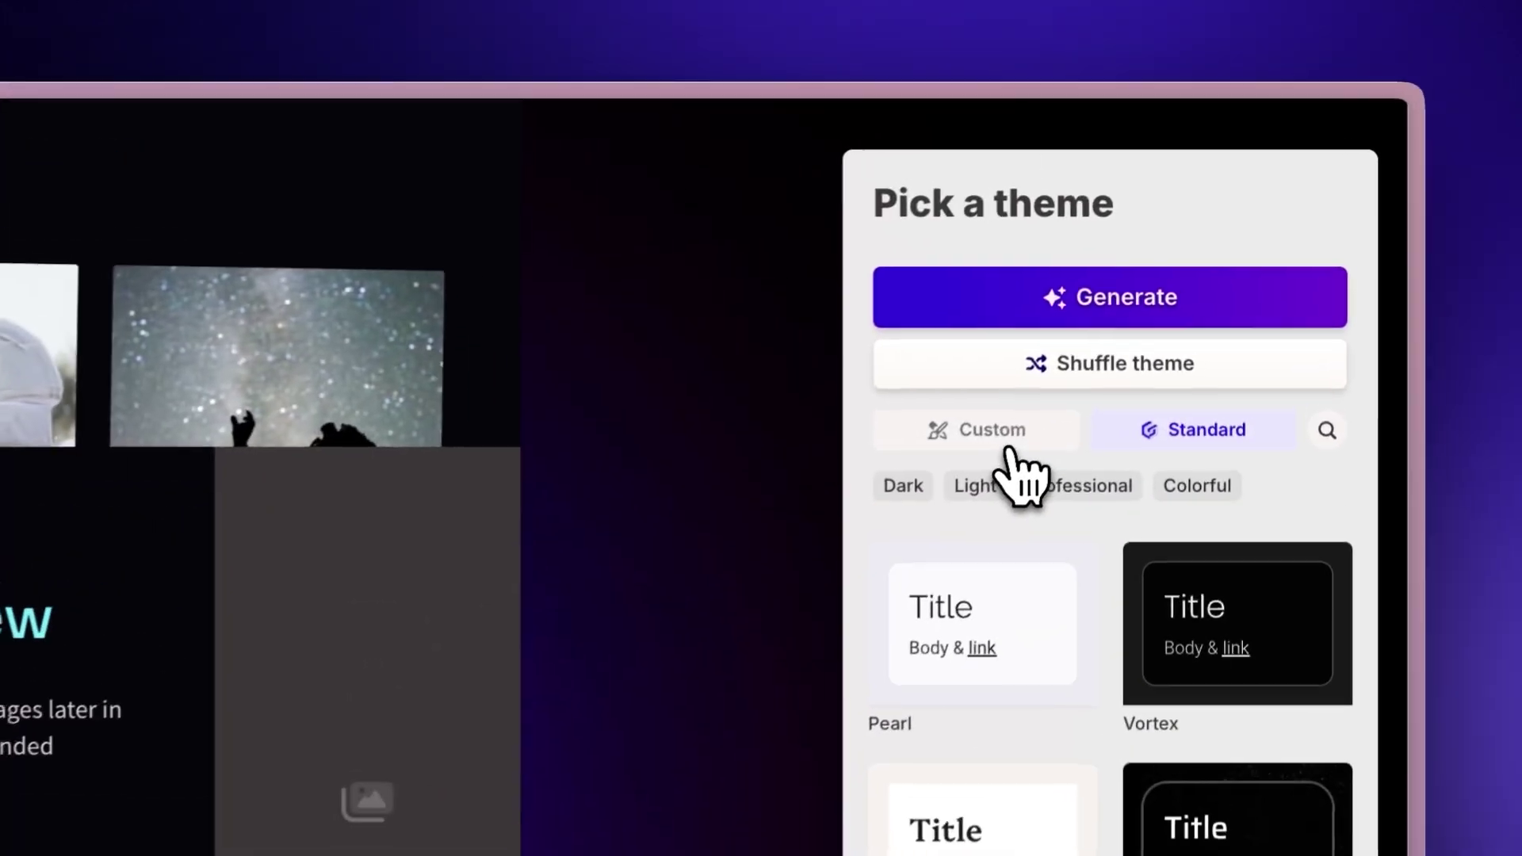
pyautogui.click(1137, 256)
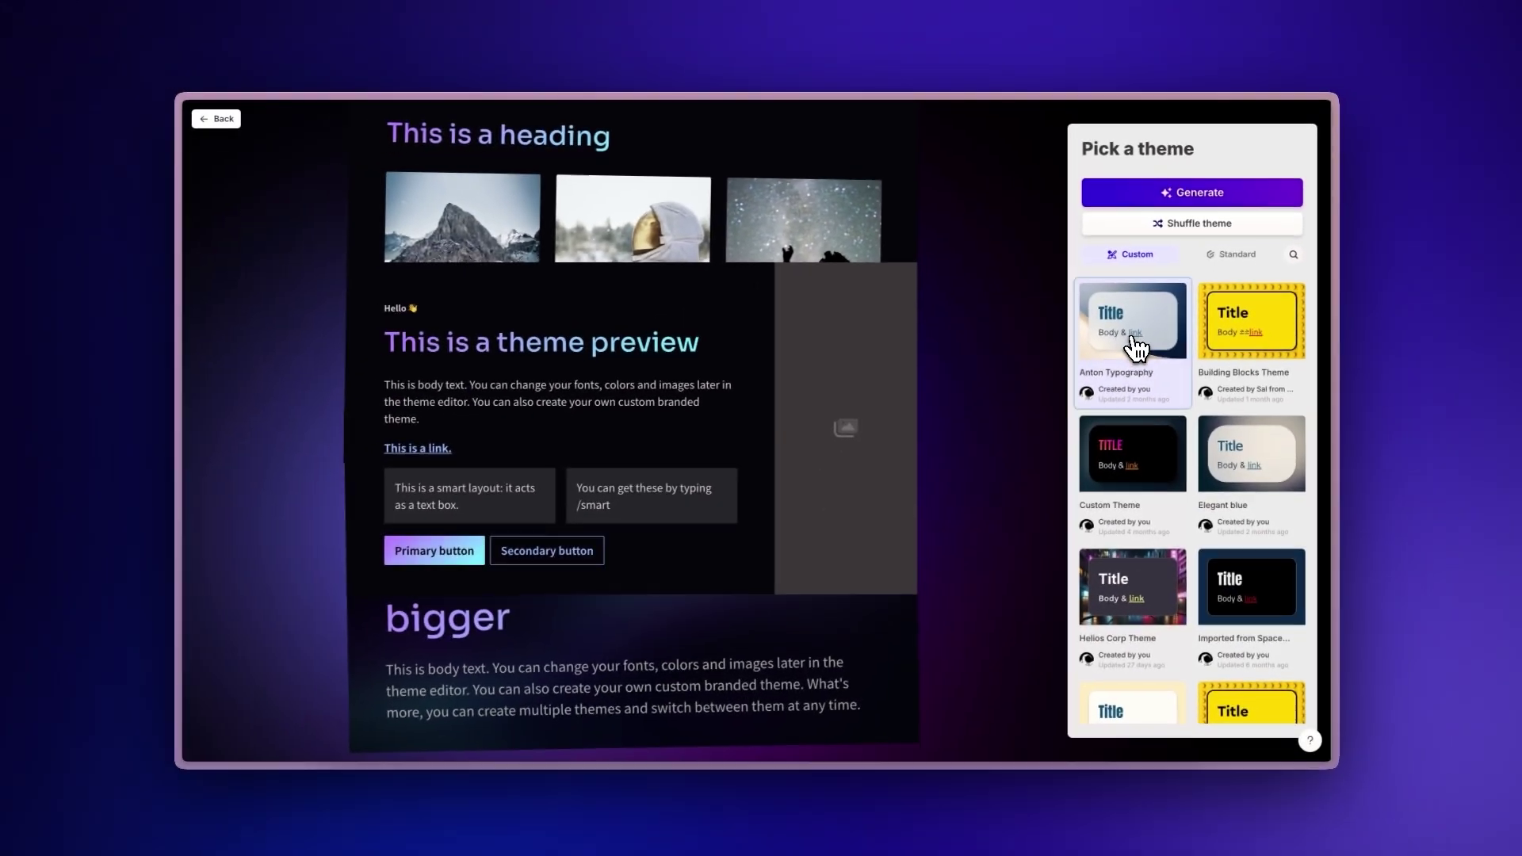
# Review the custom theme's heading and body fonts and its logo settings.
pyautogui.click(987, 596)
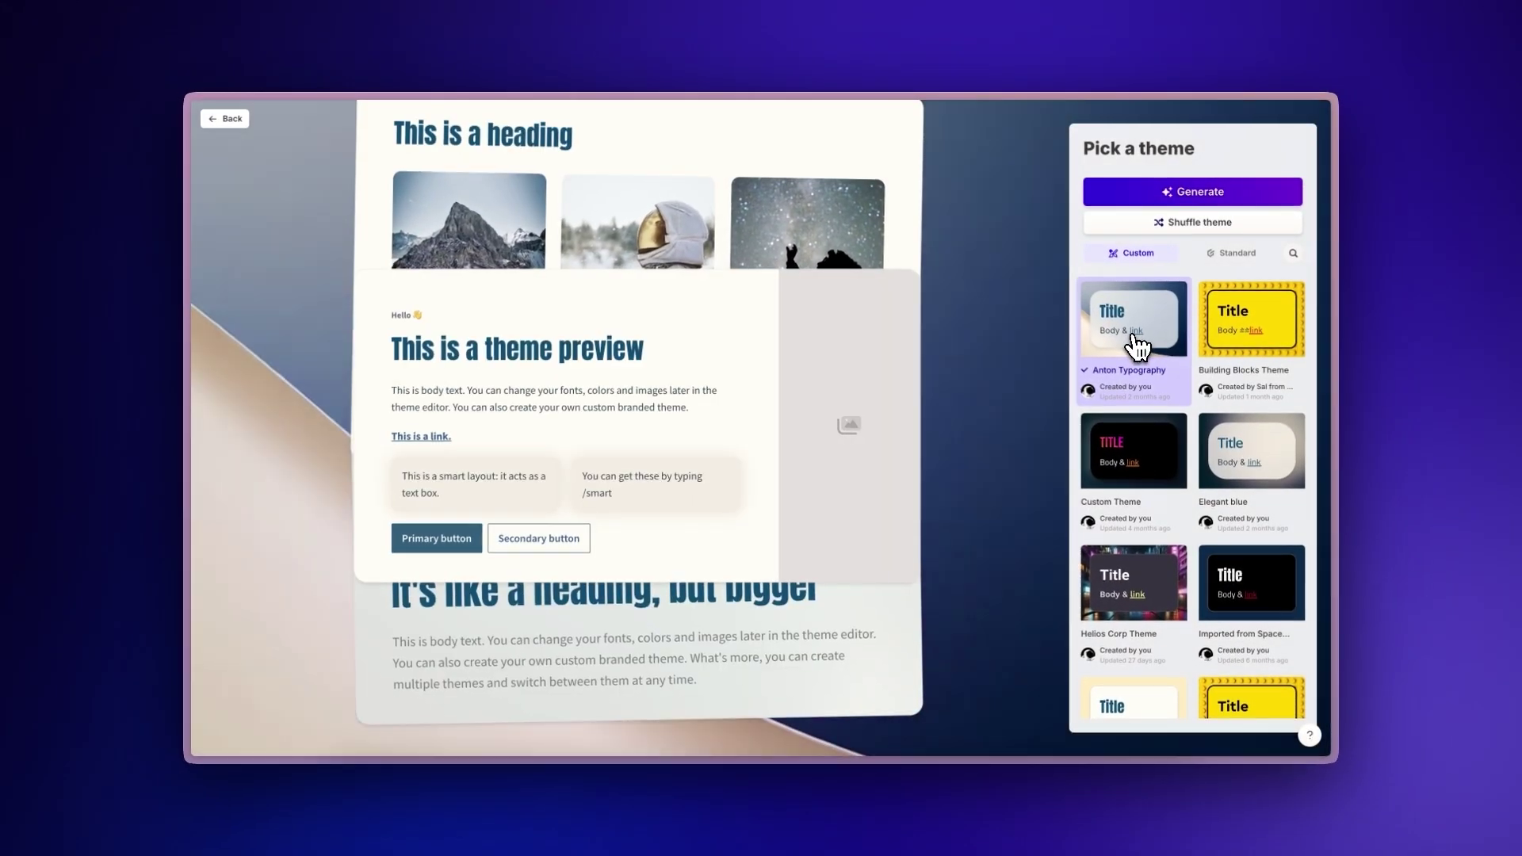
pyautogui.click(258, 228)
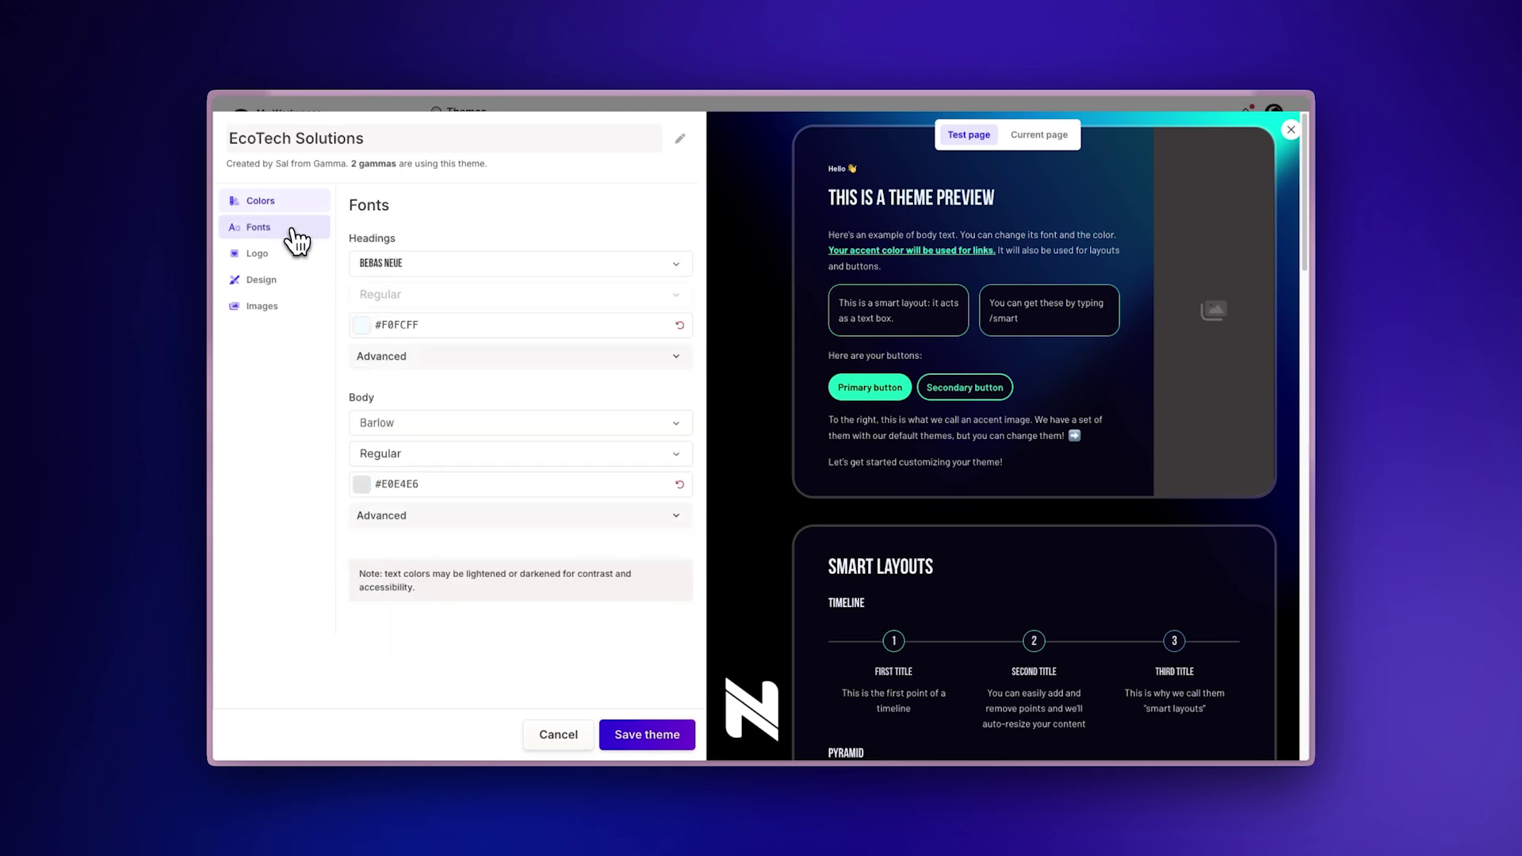
pyautogui.click(299, 256)
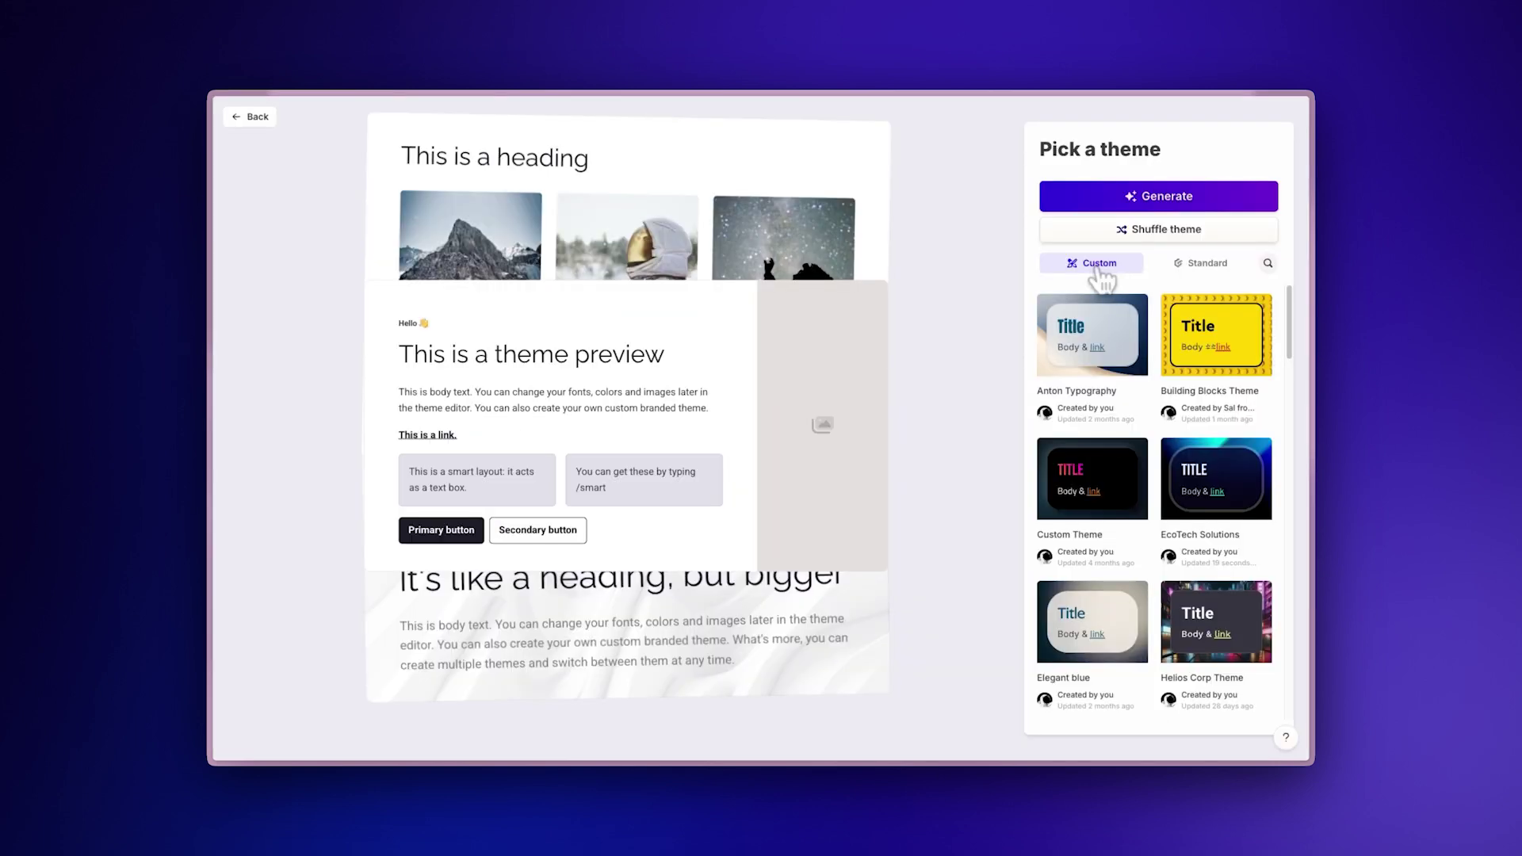
# Generate the deck with the EcoTech Solutions theme and give a slide the Arrows layout.
pyautogui.click(1247, 543)
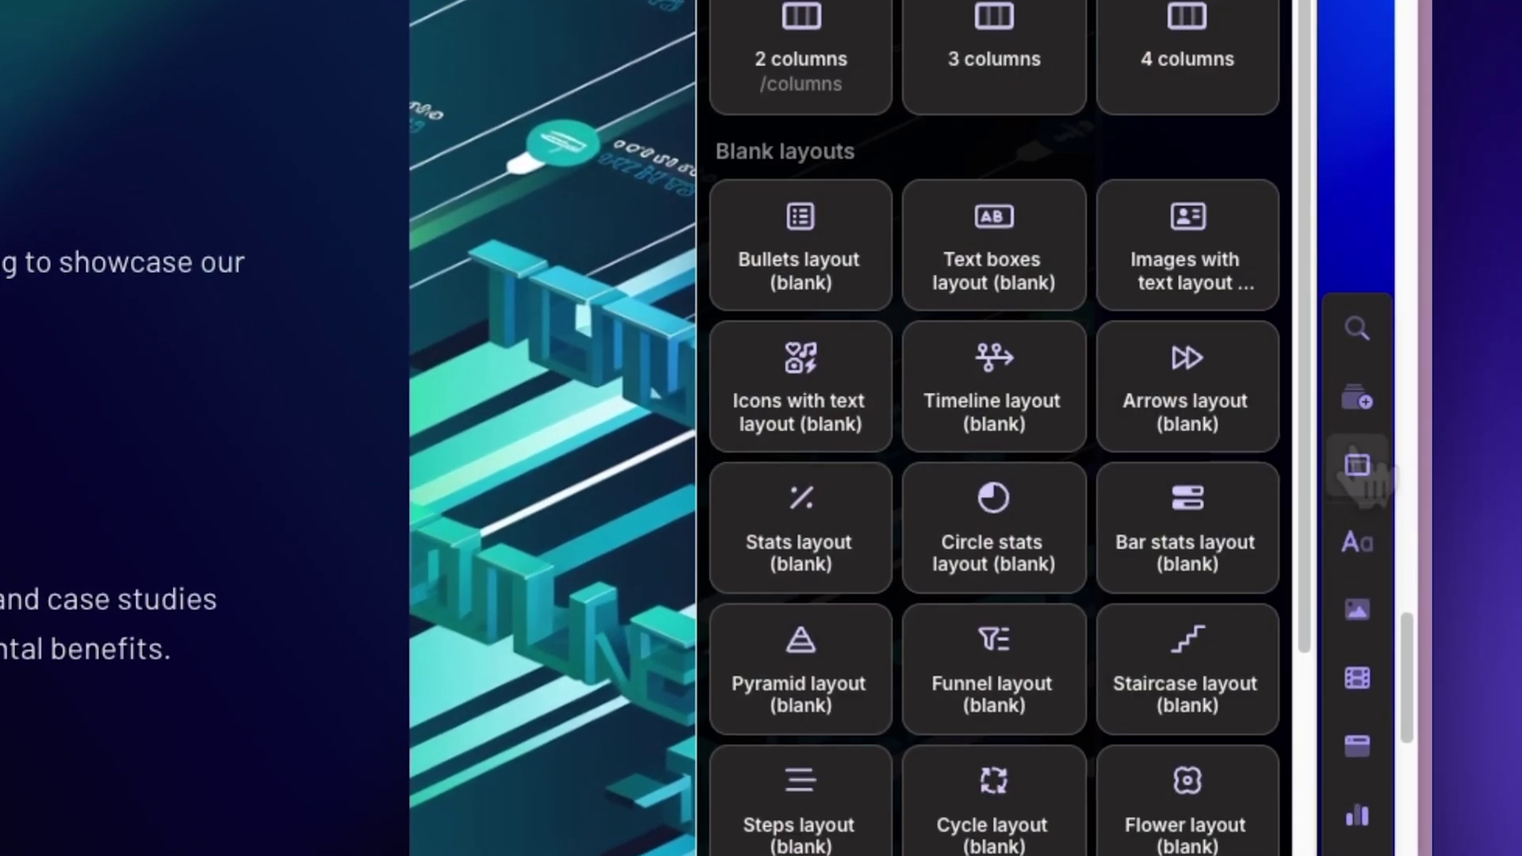
pyautogui.moveTo(1223, 392); pyautogui.dragTo(596, 425)
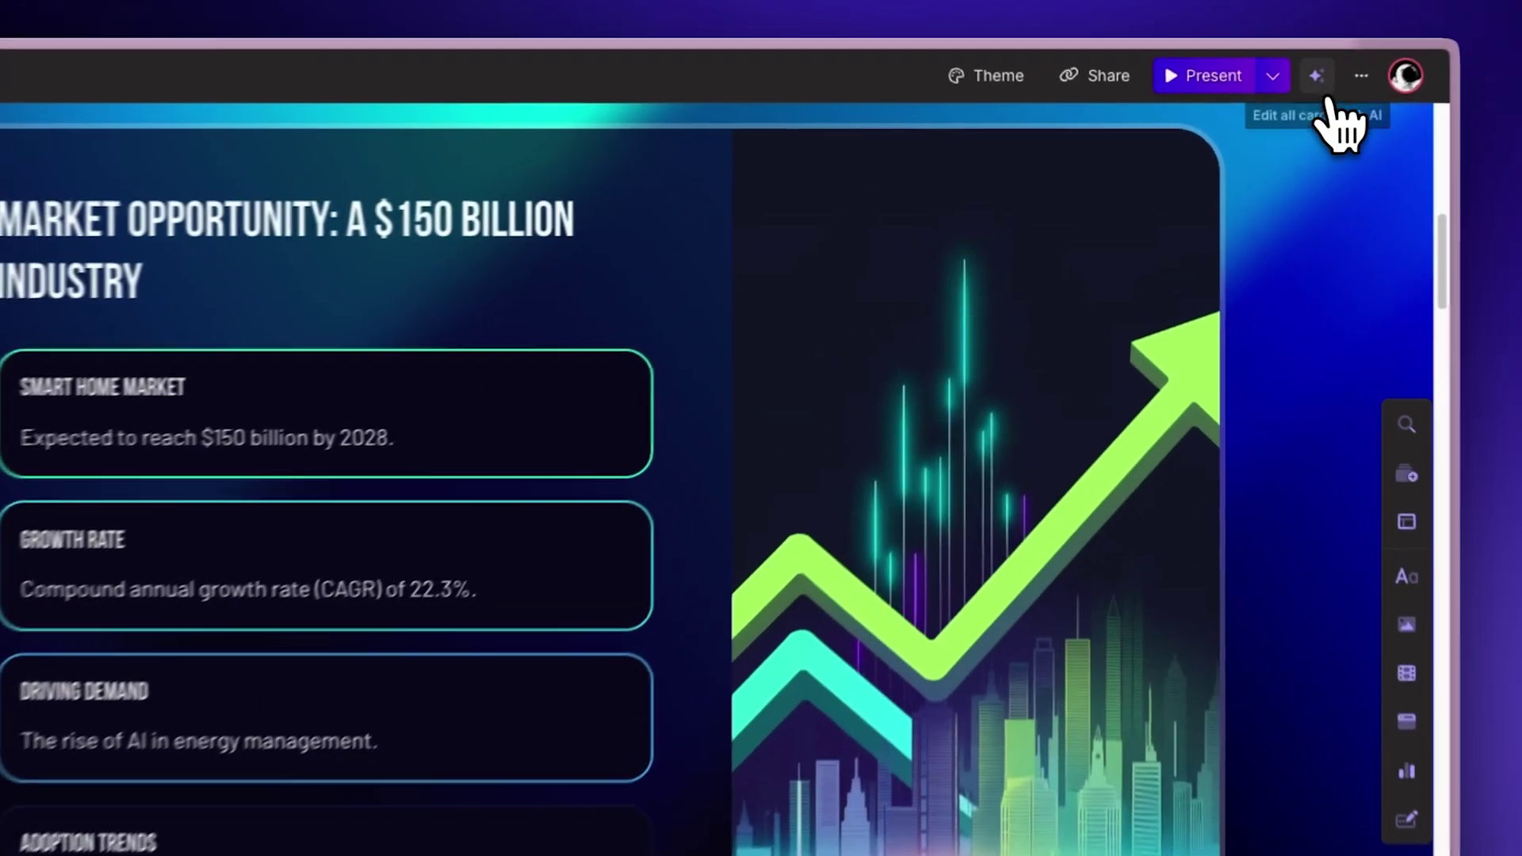
# Have AI rewrite a card in simpler language.
pyautogui.click(1230, 111)
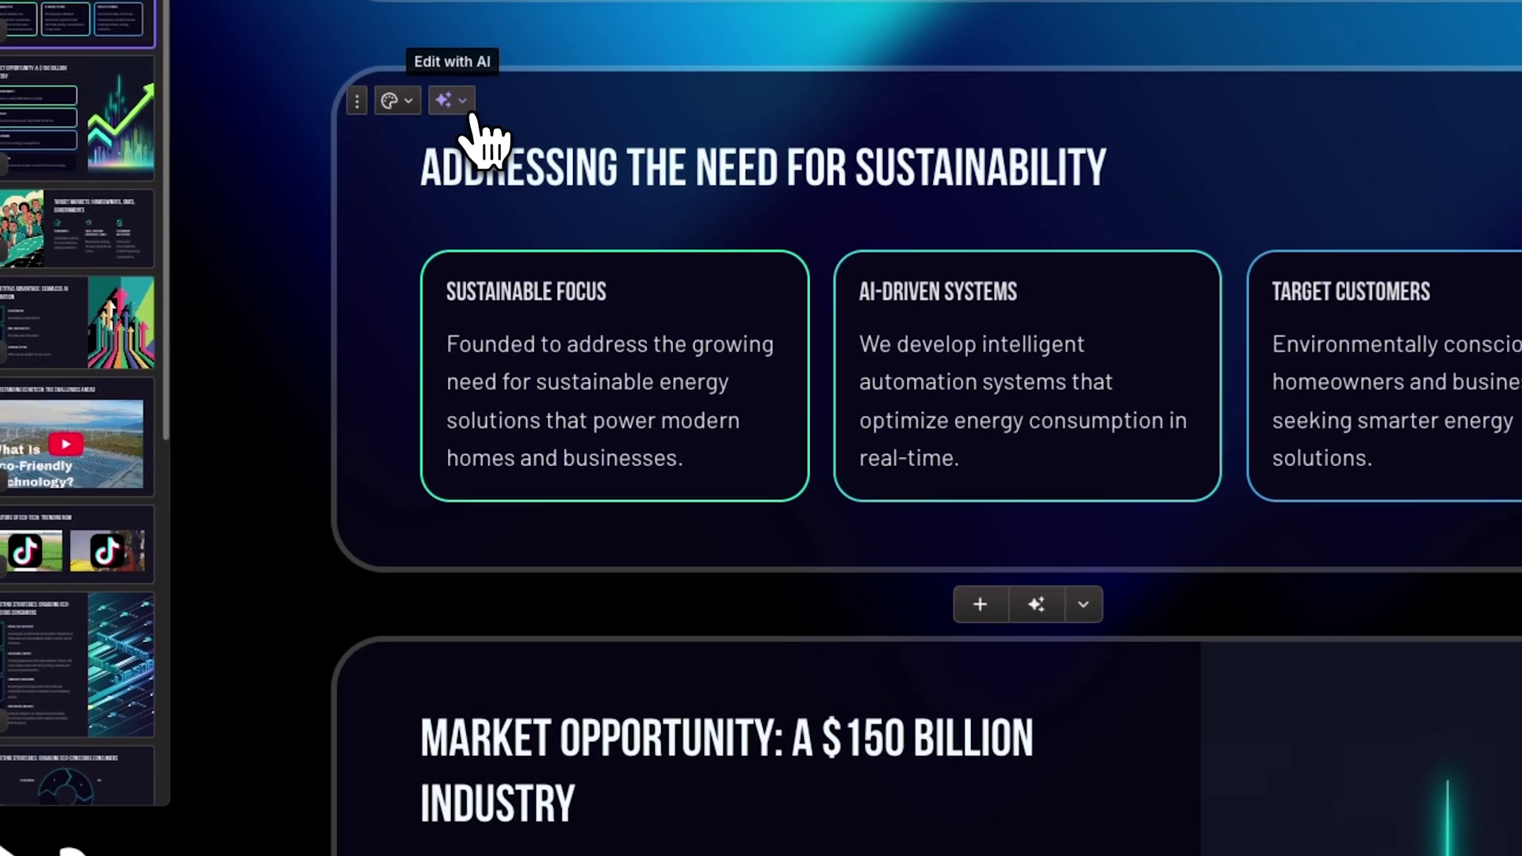
pyautogui.click(476, 110)
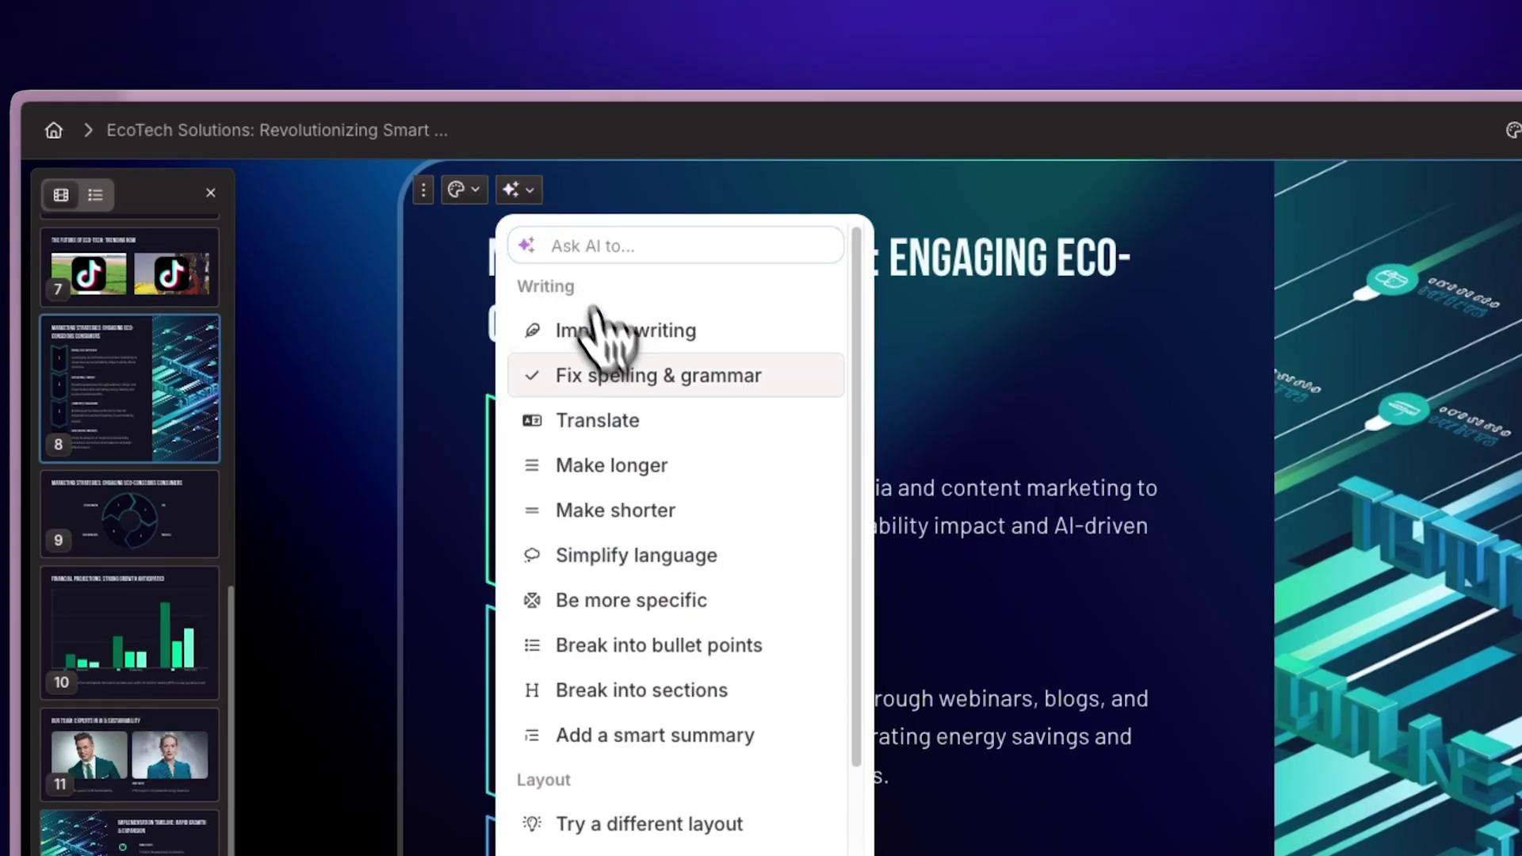
pyautogui.click(741, 562)
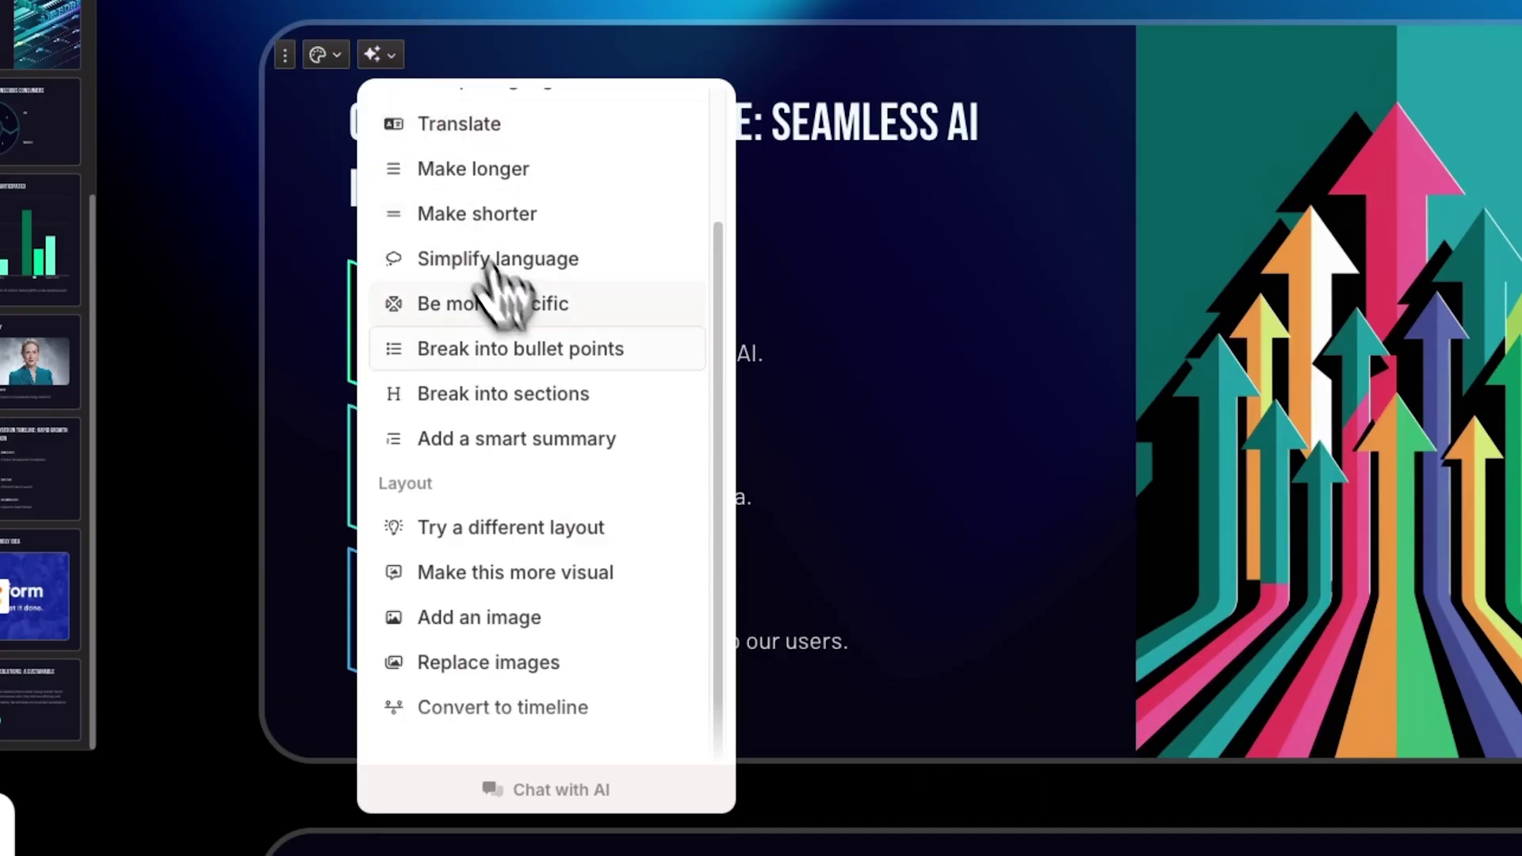
# Redesign the Competitive Advantage and timeline cards with new layouts and generate a challenges card.
pyautogui.click(662, 531)
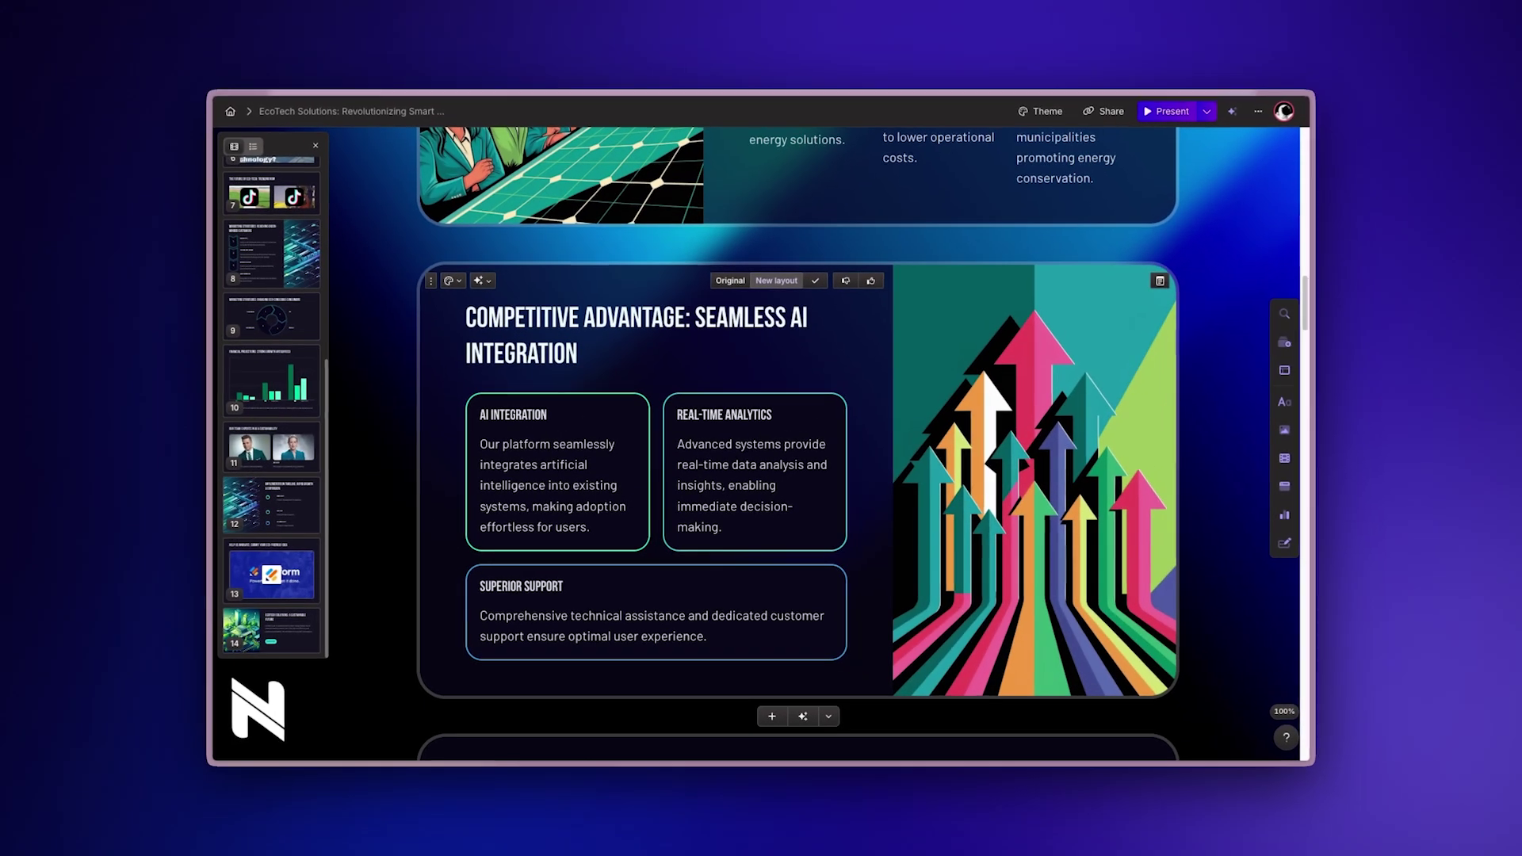
pyautogui.click(797, 549)
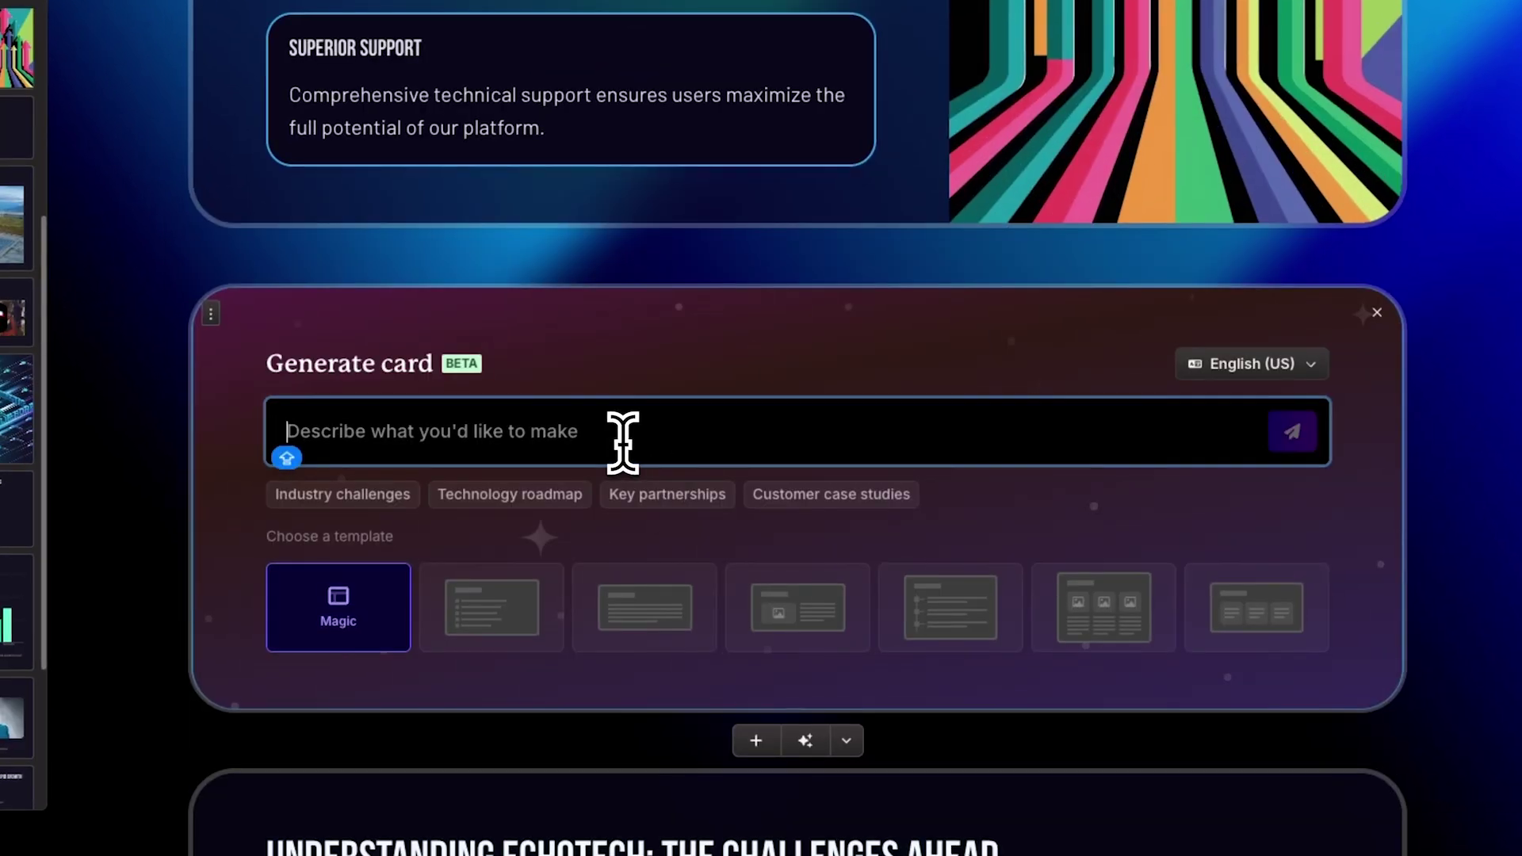
pyautogui.write('Generate a new card about a tech innovation tha')
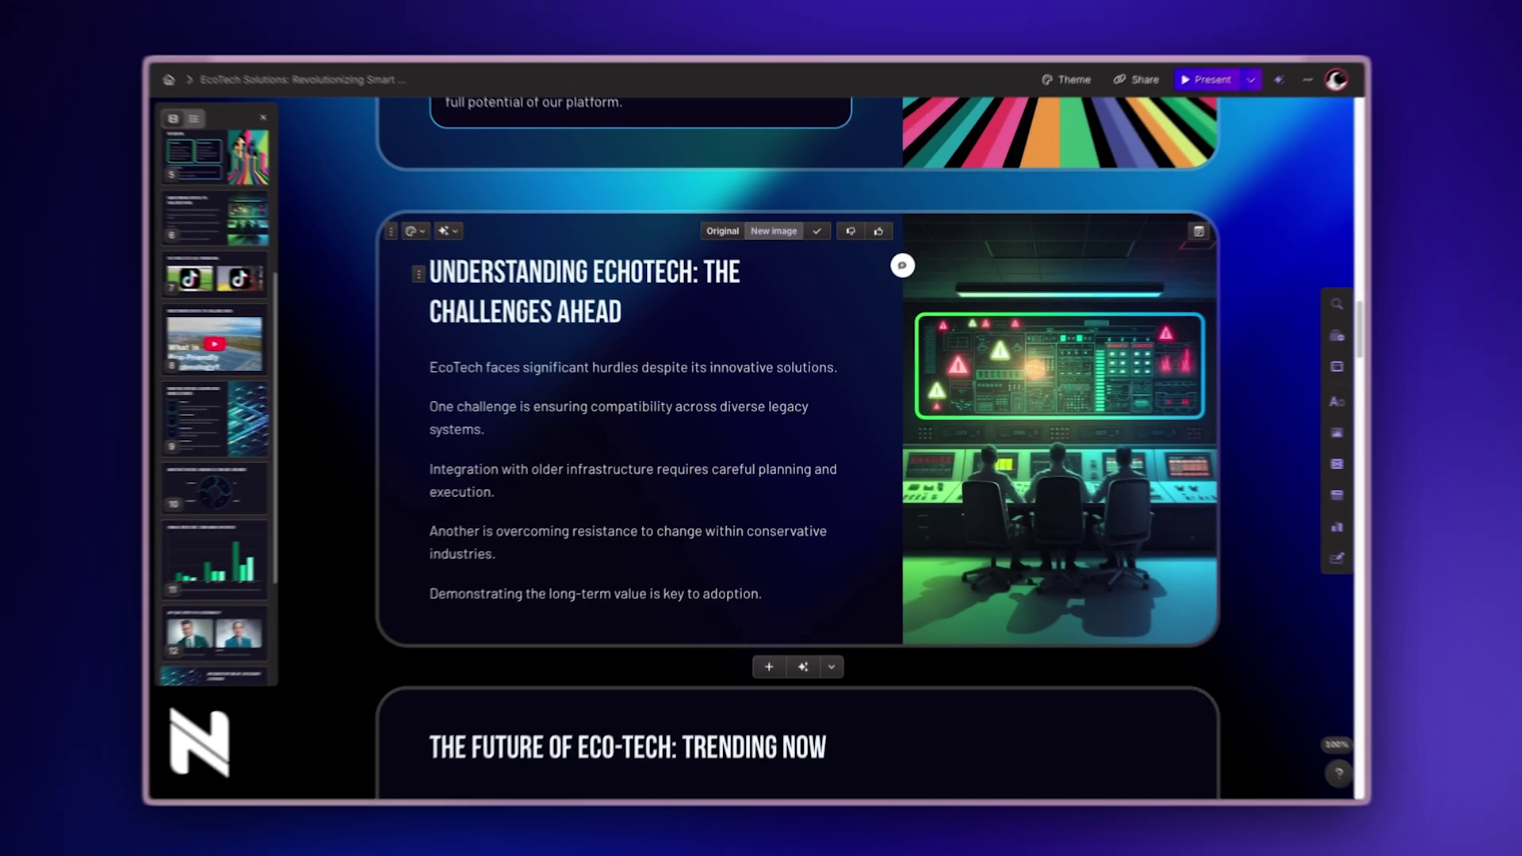
pyautogui.scroll(-2, 565, 524)
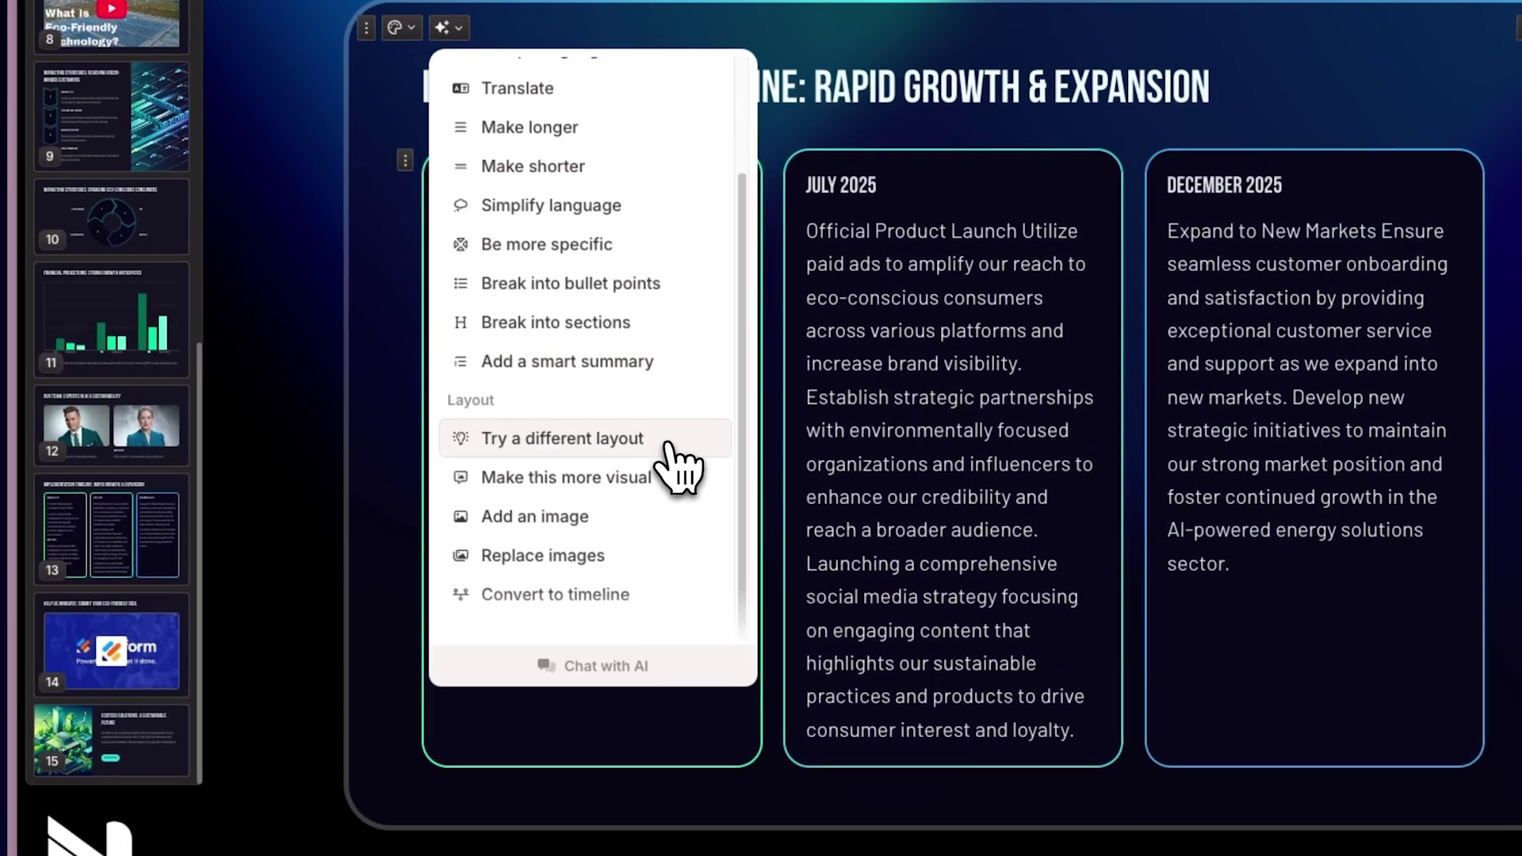
pyautogui.click(674, 458)
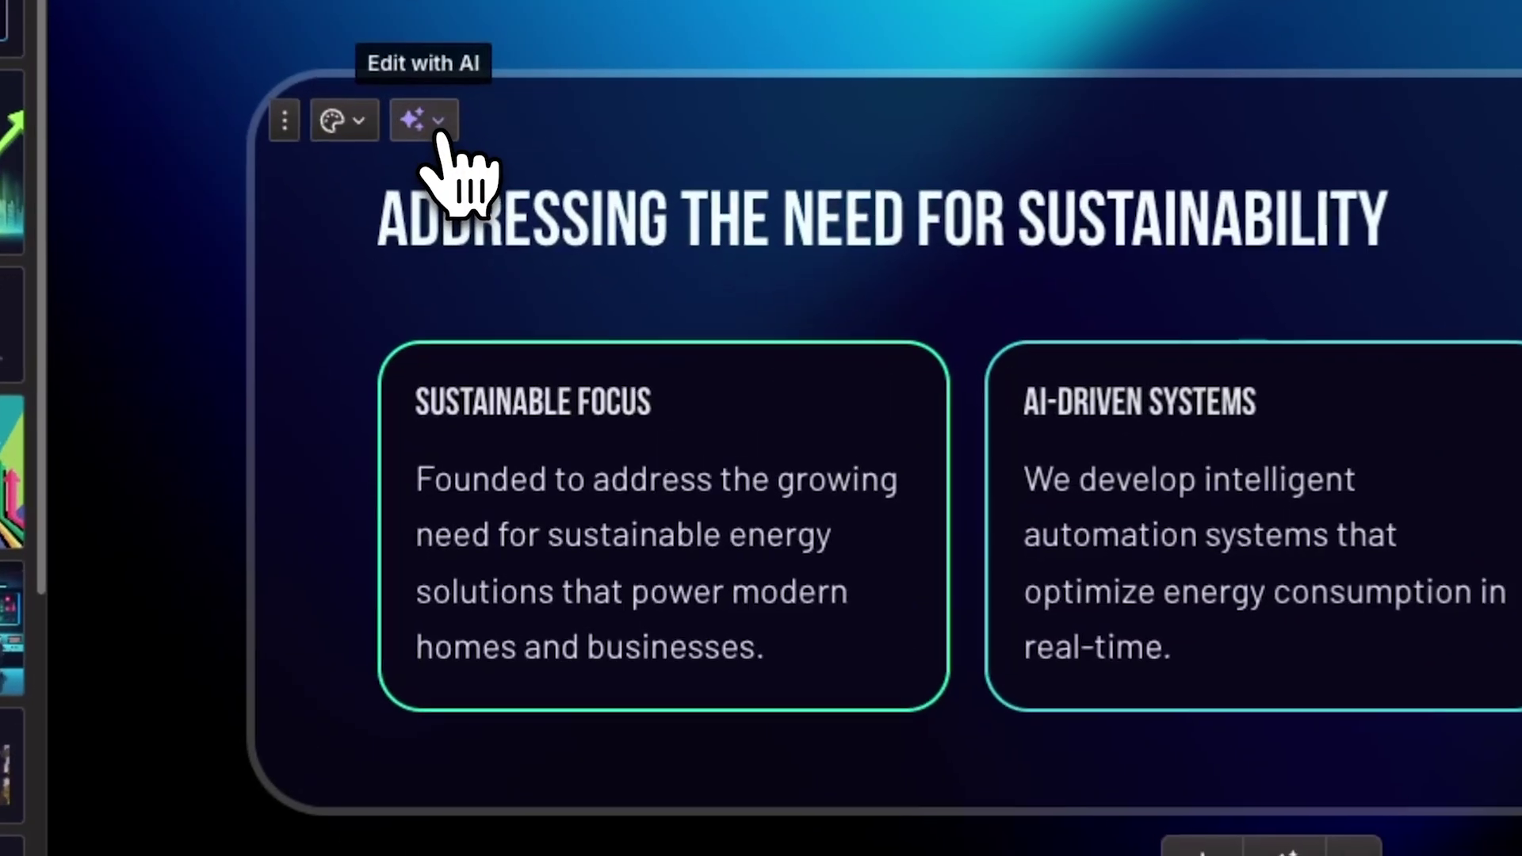
# Ask the AI chat to 'Add more images and display them in columns' on the sustainability card.
pyautogui.click(418, 119)
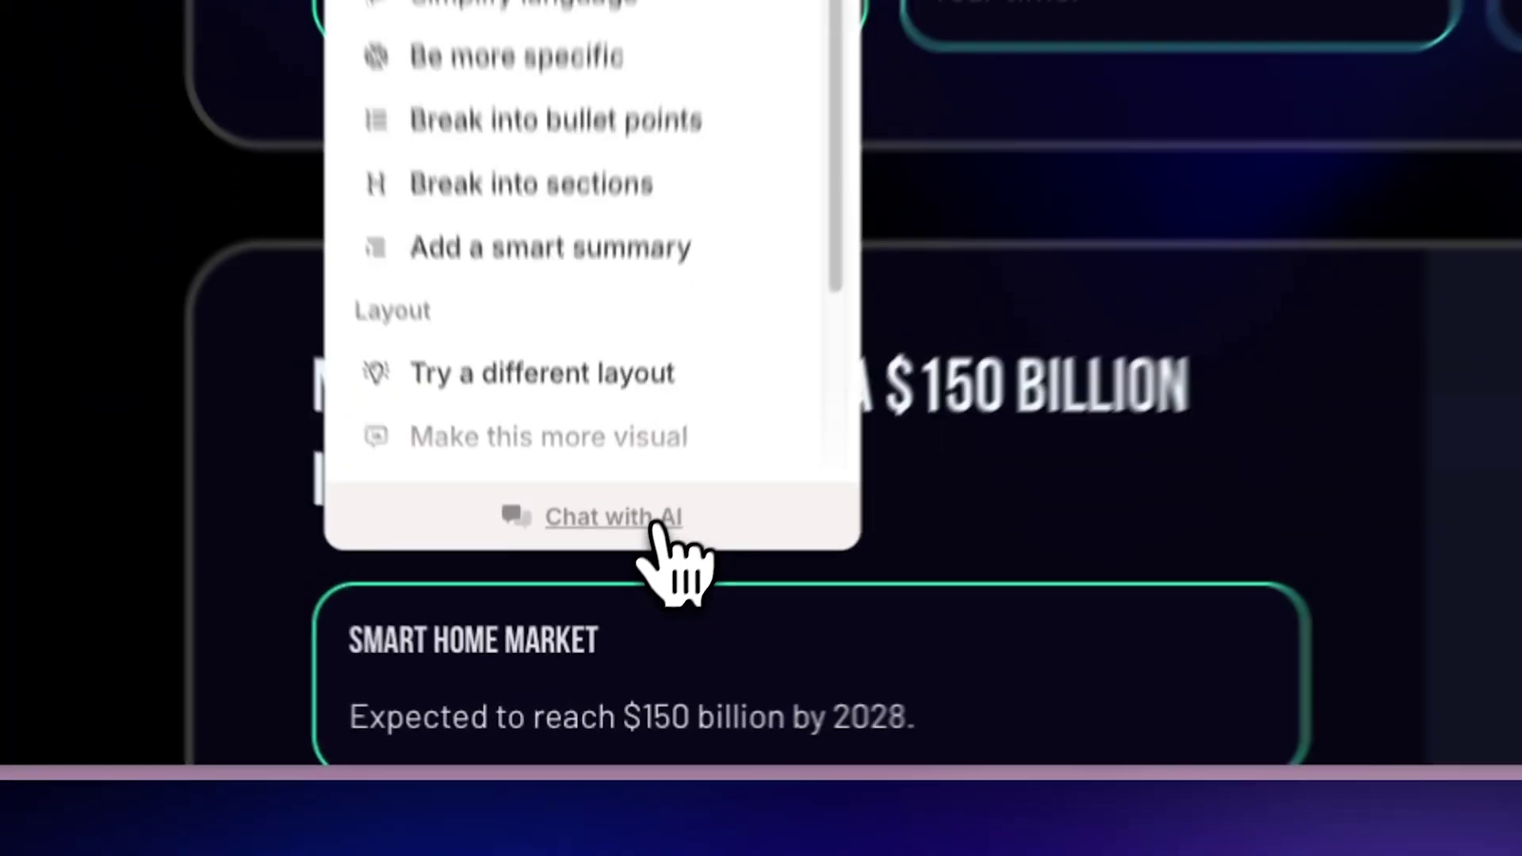
pyautogui.click(678, 554)
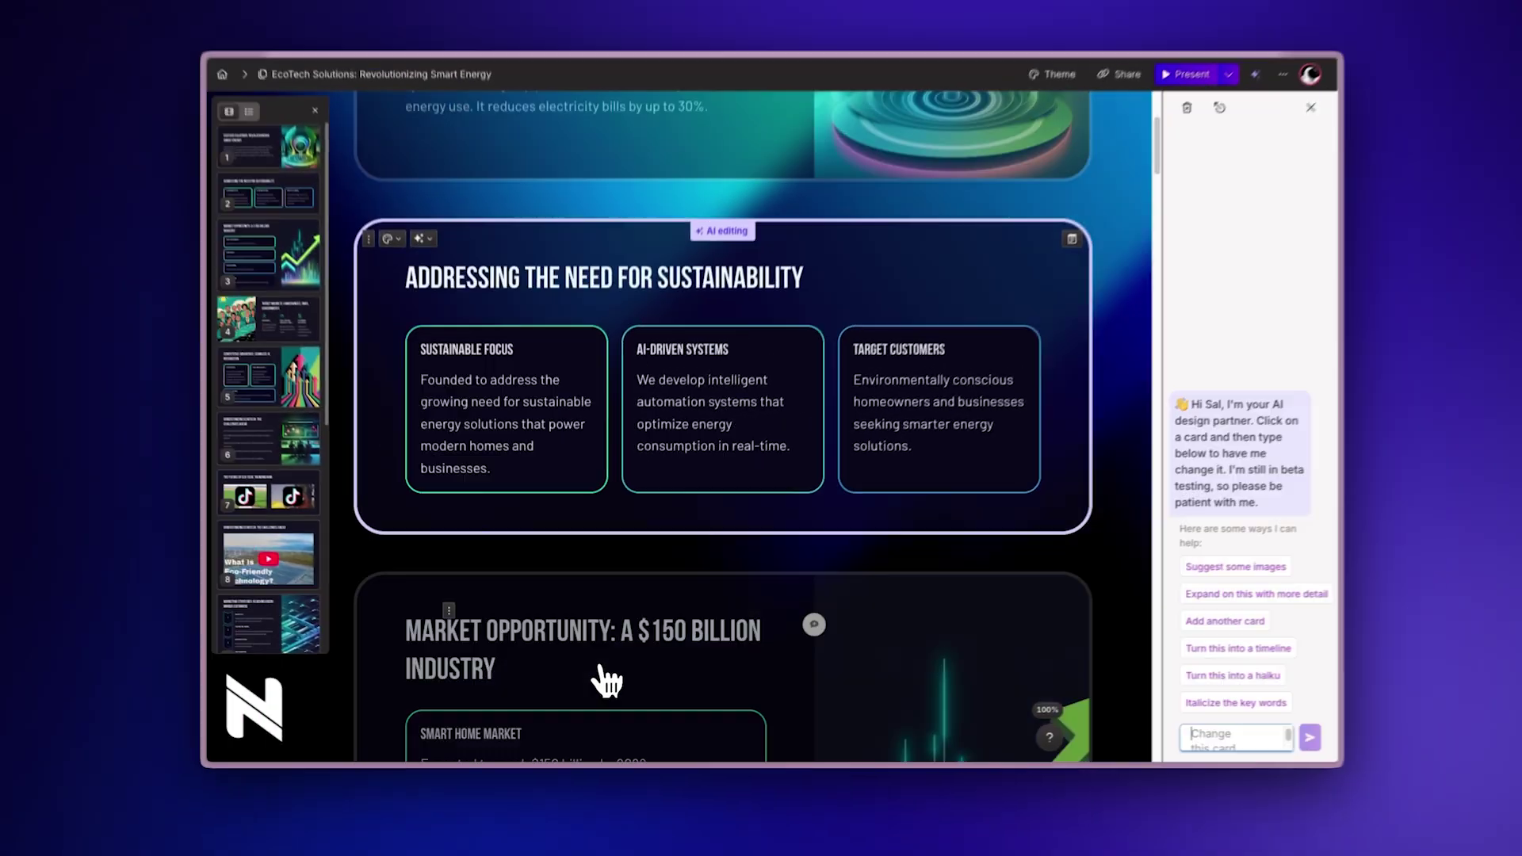
pyautogui.write('Add more images and displa')
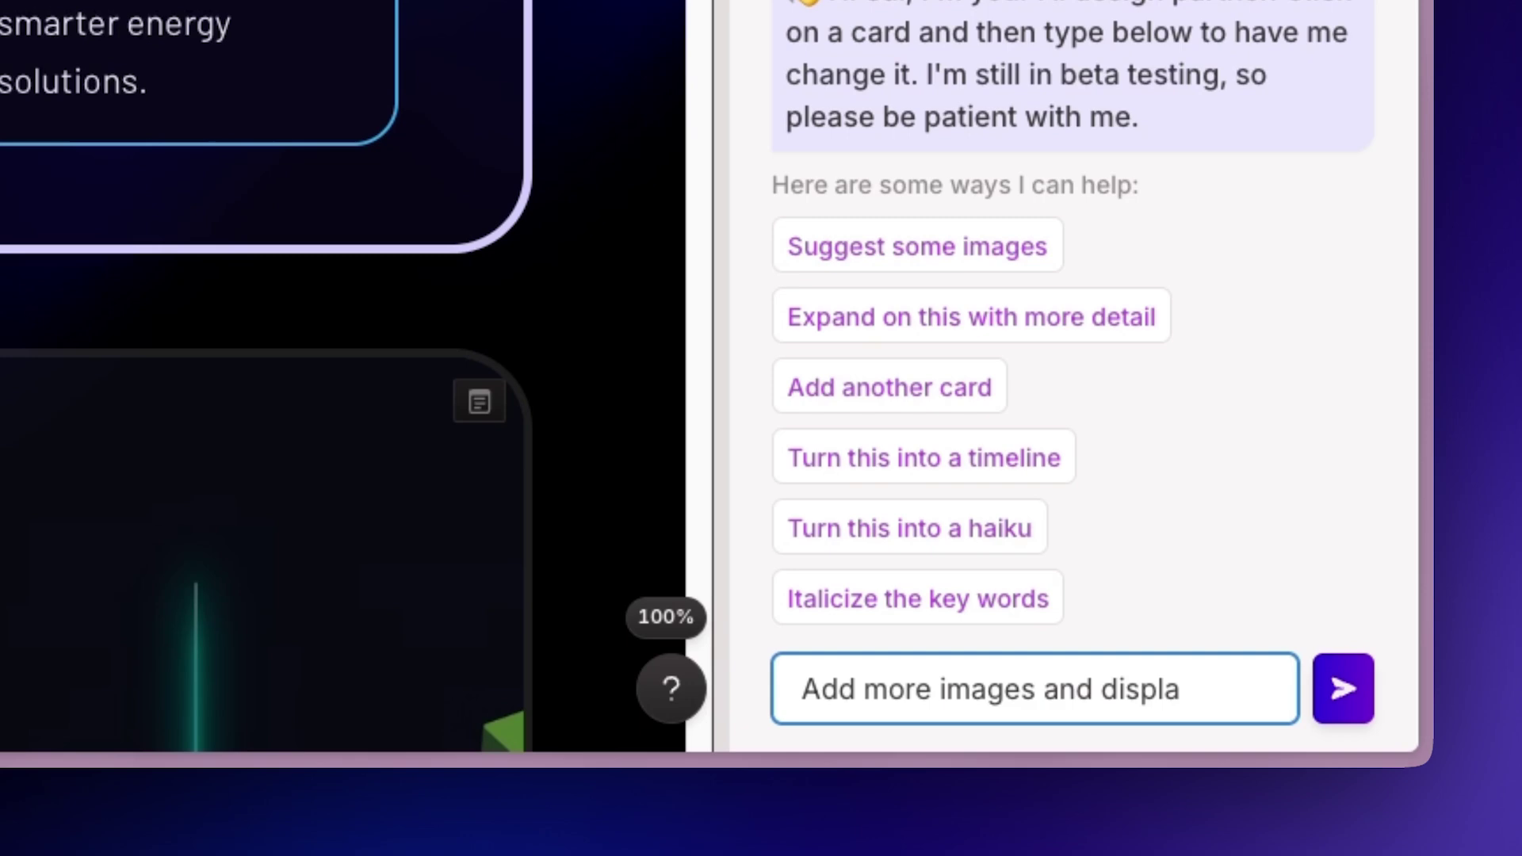
pyautogui.write('y them in columns')
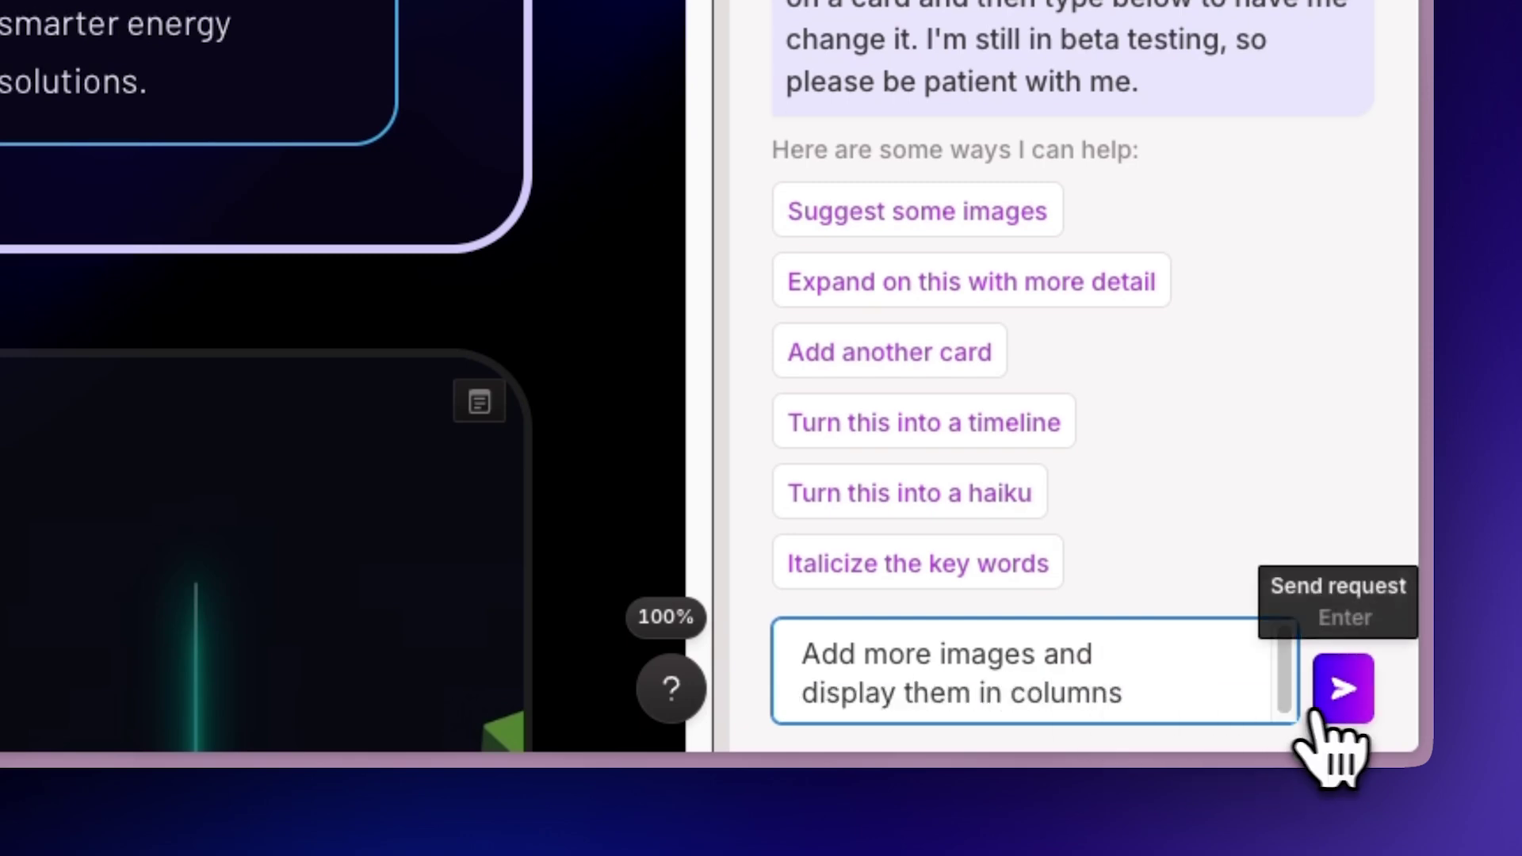
pyautogui.click(1321, 711)
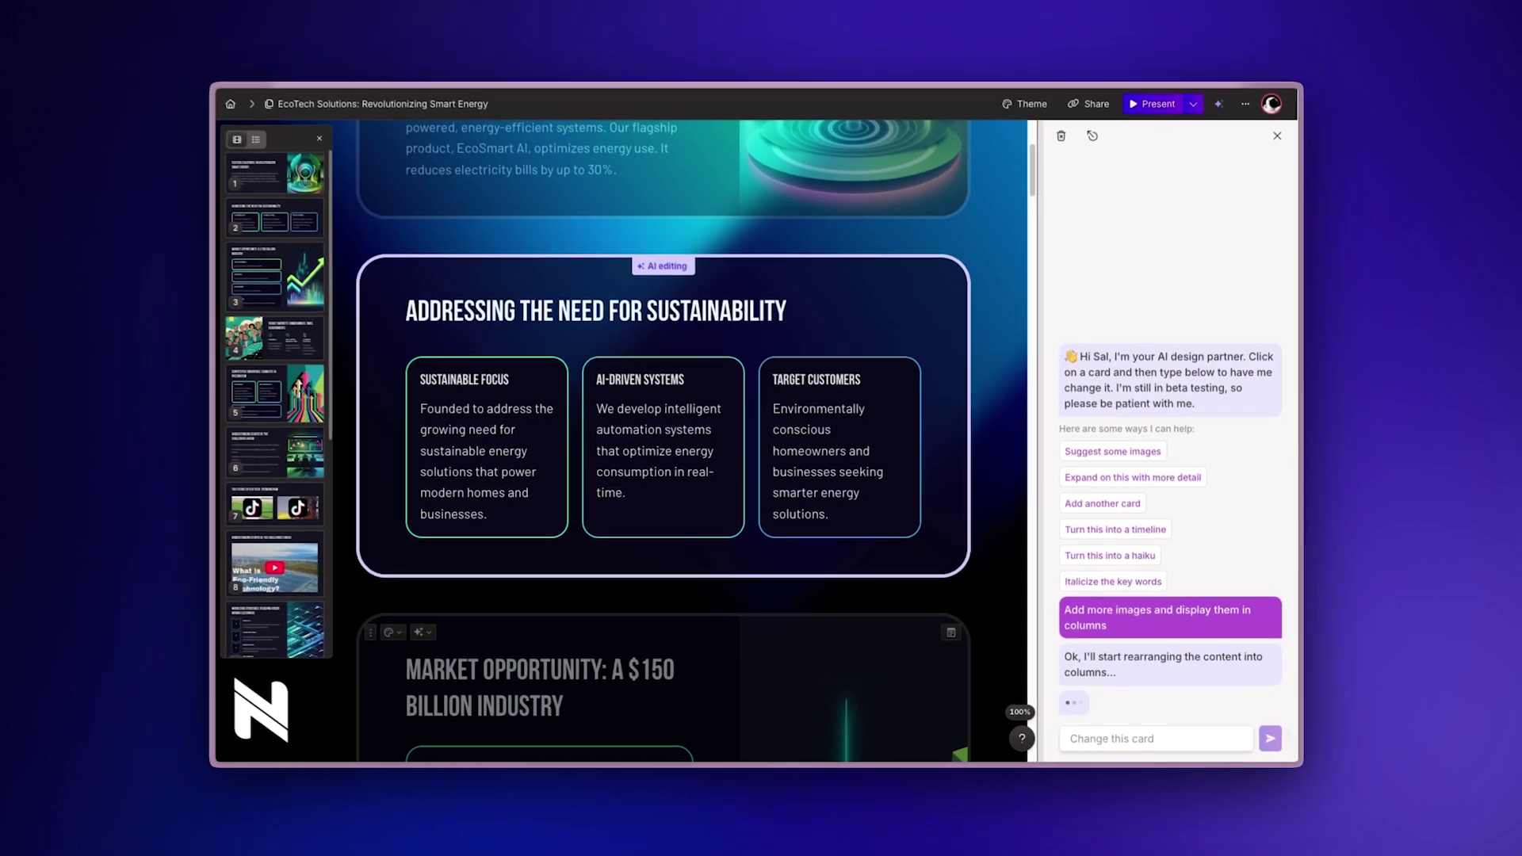
pyautogui.press('Escape')
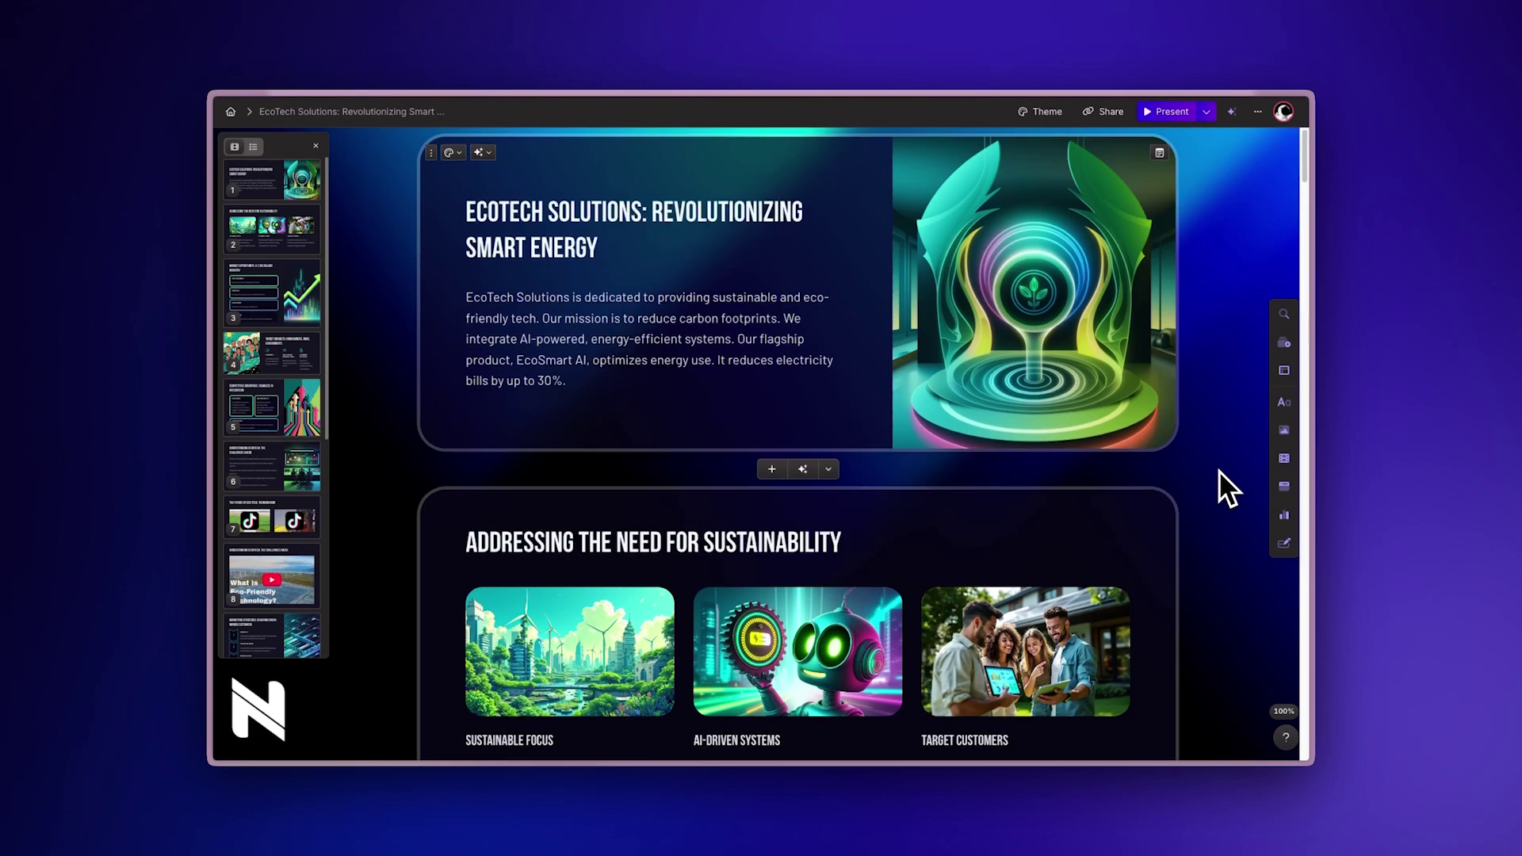
pyautogui.scroll(-5, 1219, 470)
pyautogui.scroll(-5, 1219, 473)
pyautogui.scroll(-5, 1219, 467)
pyautogui.scroll(-5, 1218, 476)
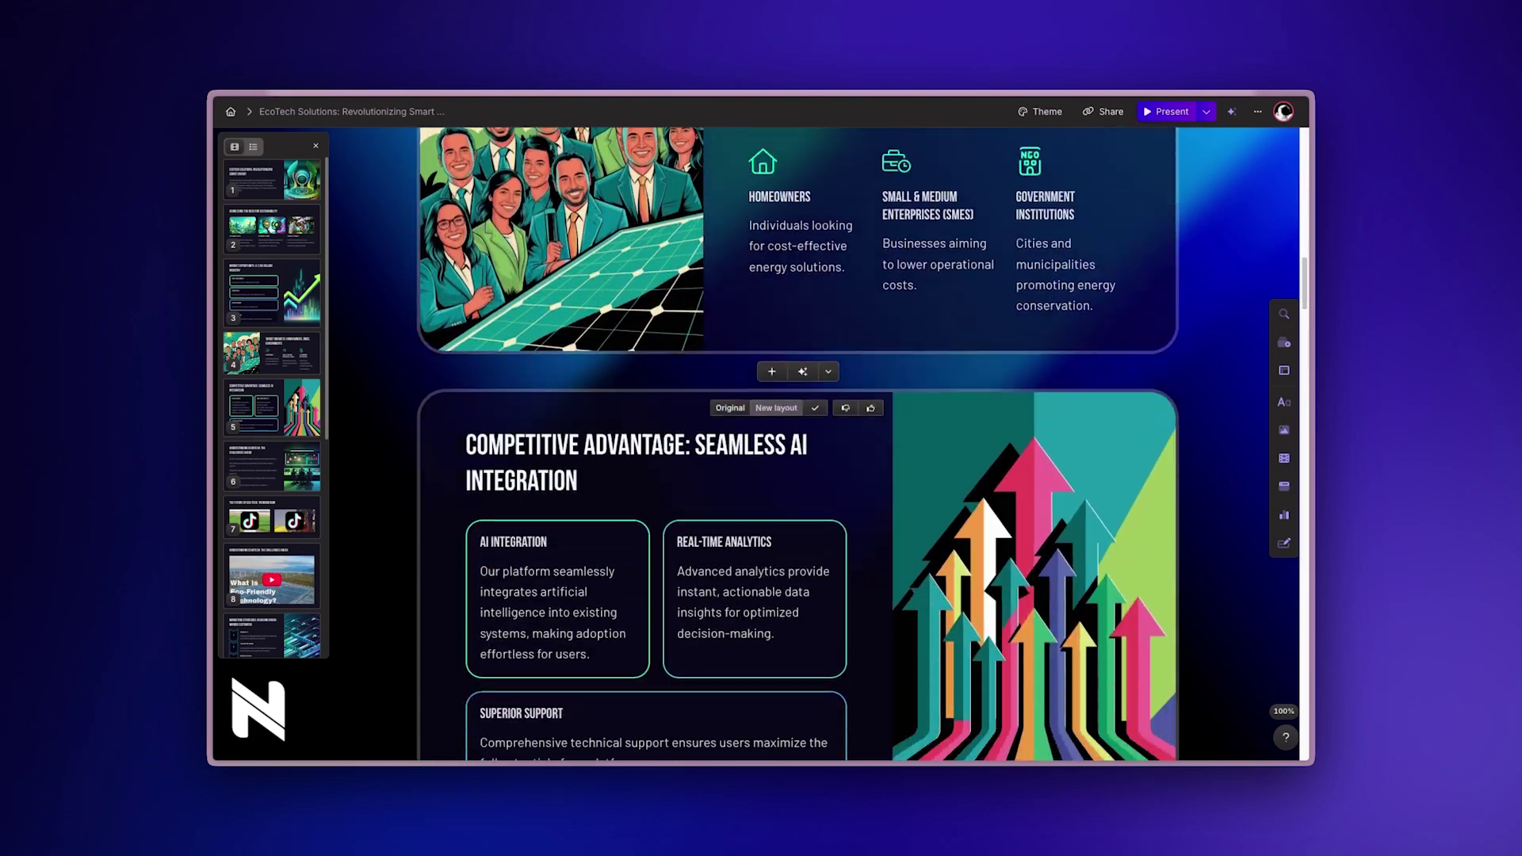
pyautogui.scroll(-5, 1219, 475)
pyautogui.scroll(-5, 1219, 476)
pyautogui.scroll(-5, 797, 453)
pyautogui.scroll(-5, 798, 453)
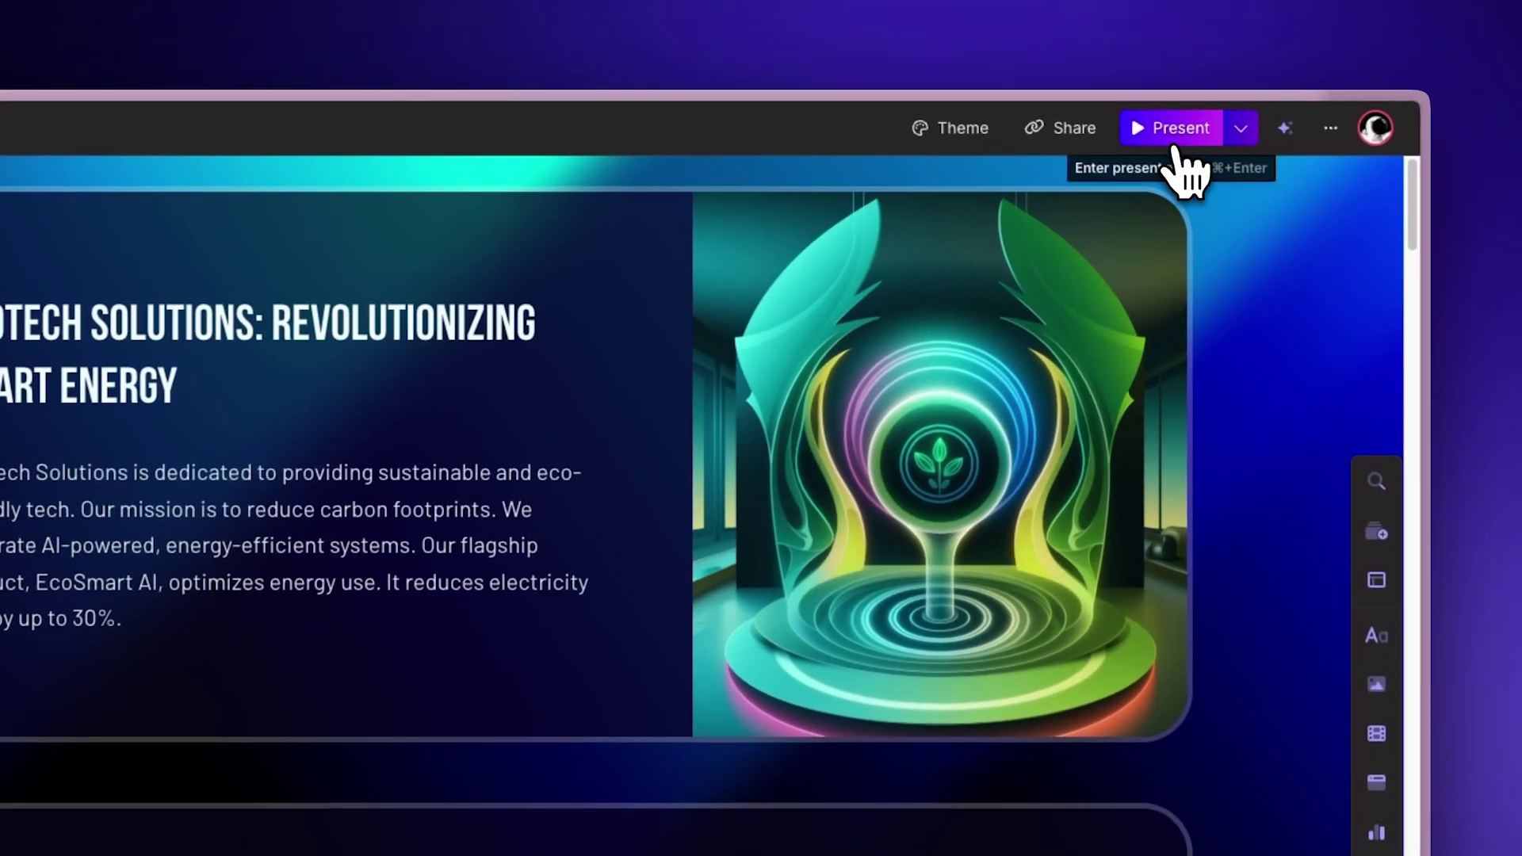
# Present the deck full screen and advance through the opening slides.
pyautogui.click(1167, 110)
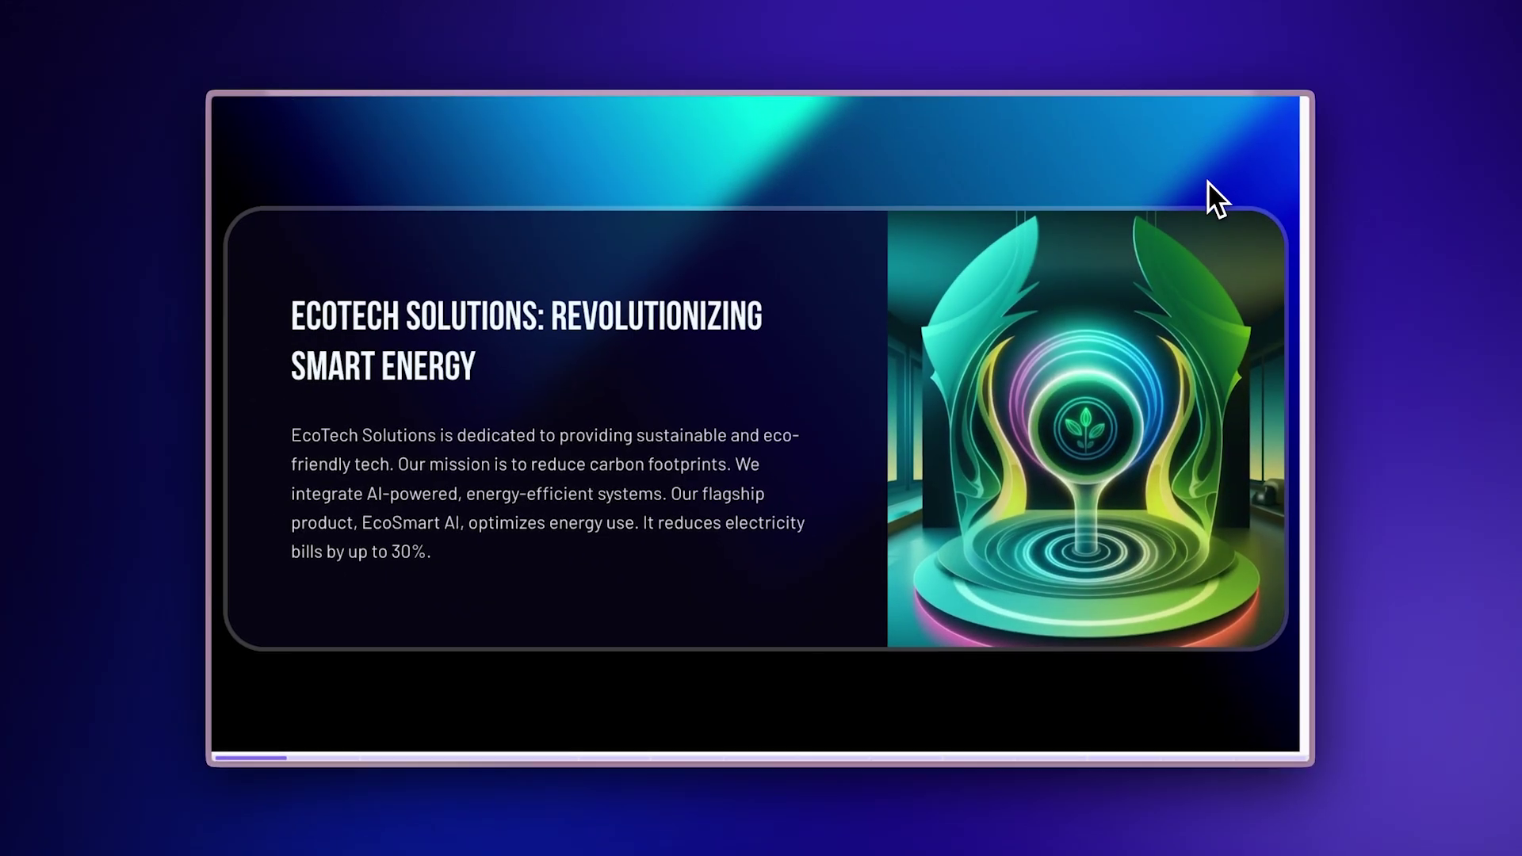
pyautogui.press('Right')
pyautogui.press('Right')
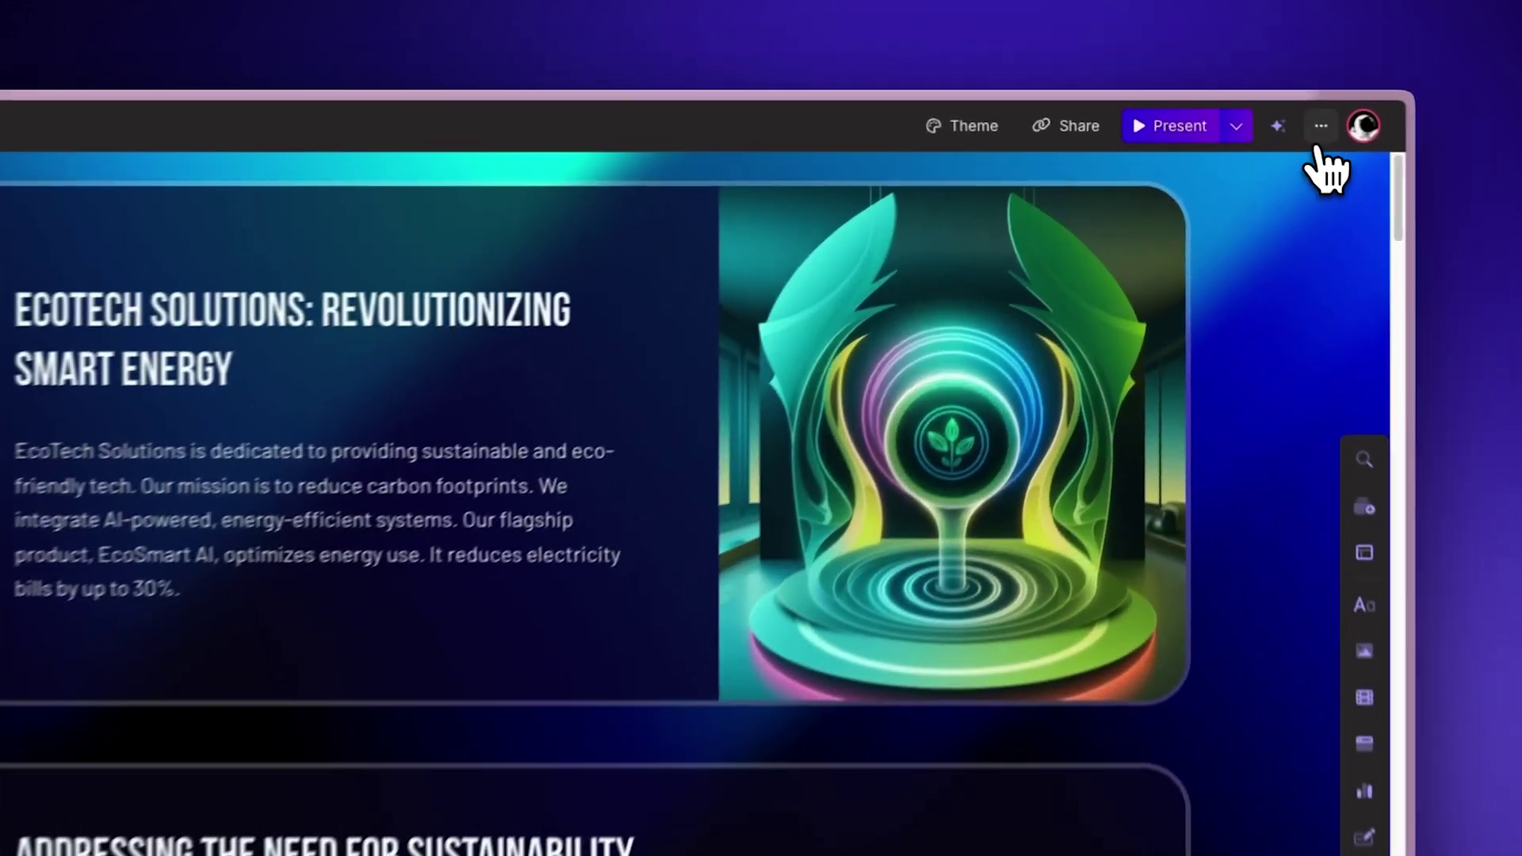
# Open the deck's Export options from the presentation menu.
pyautogui.click(1320, 126)
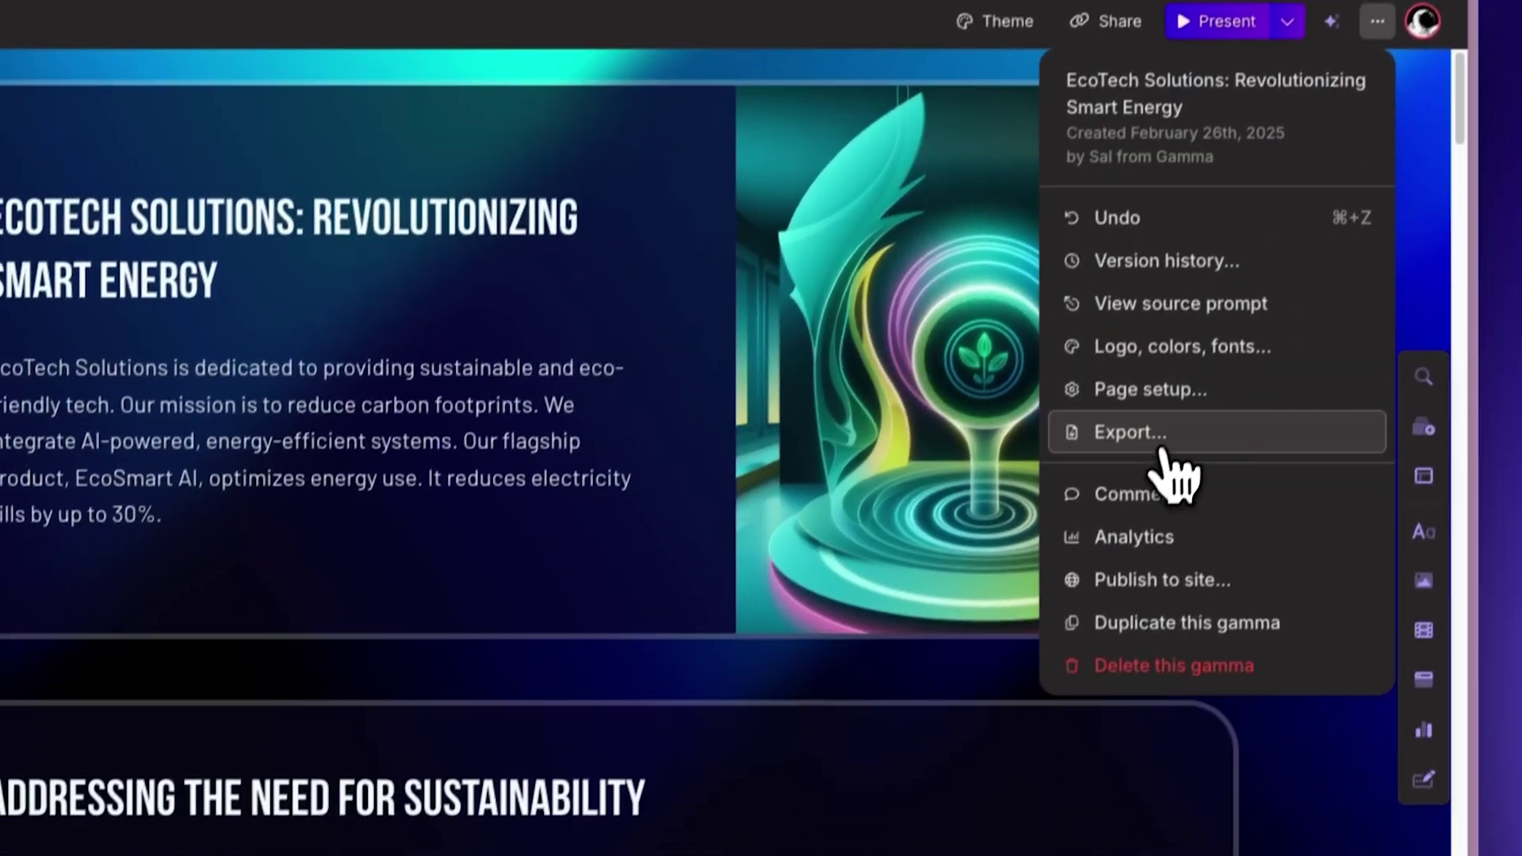
pyautogui.click(1141, 538)
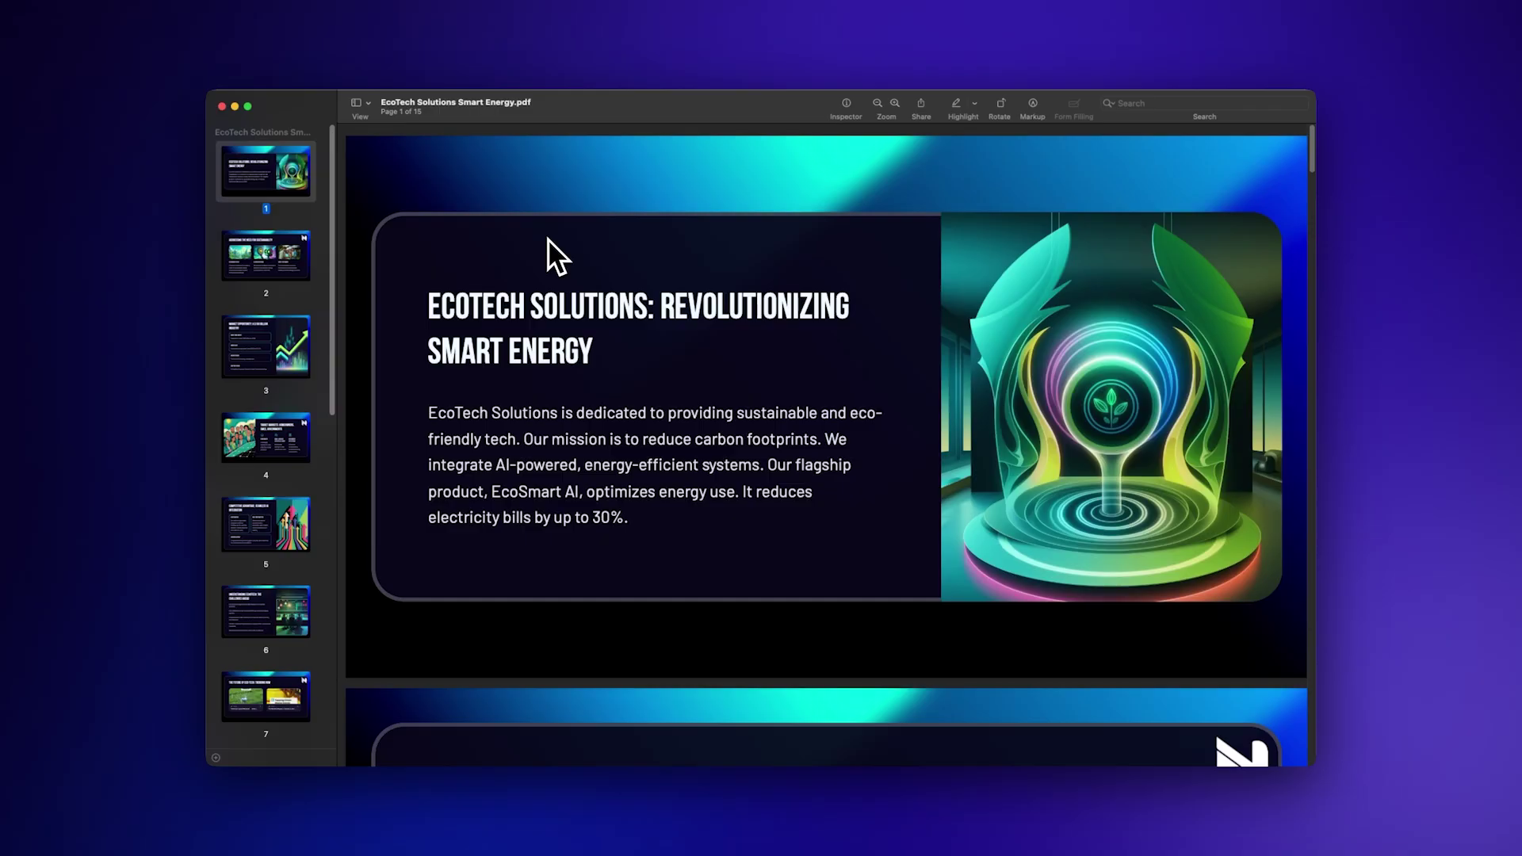
pyautogui.scroll(-3, 548, 238)
pyautogui.scroll(-2, 548, 240)
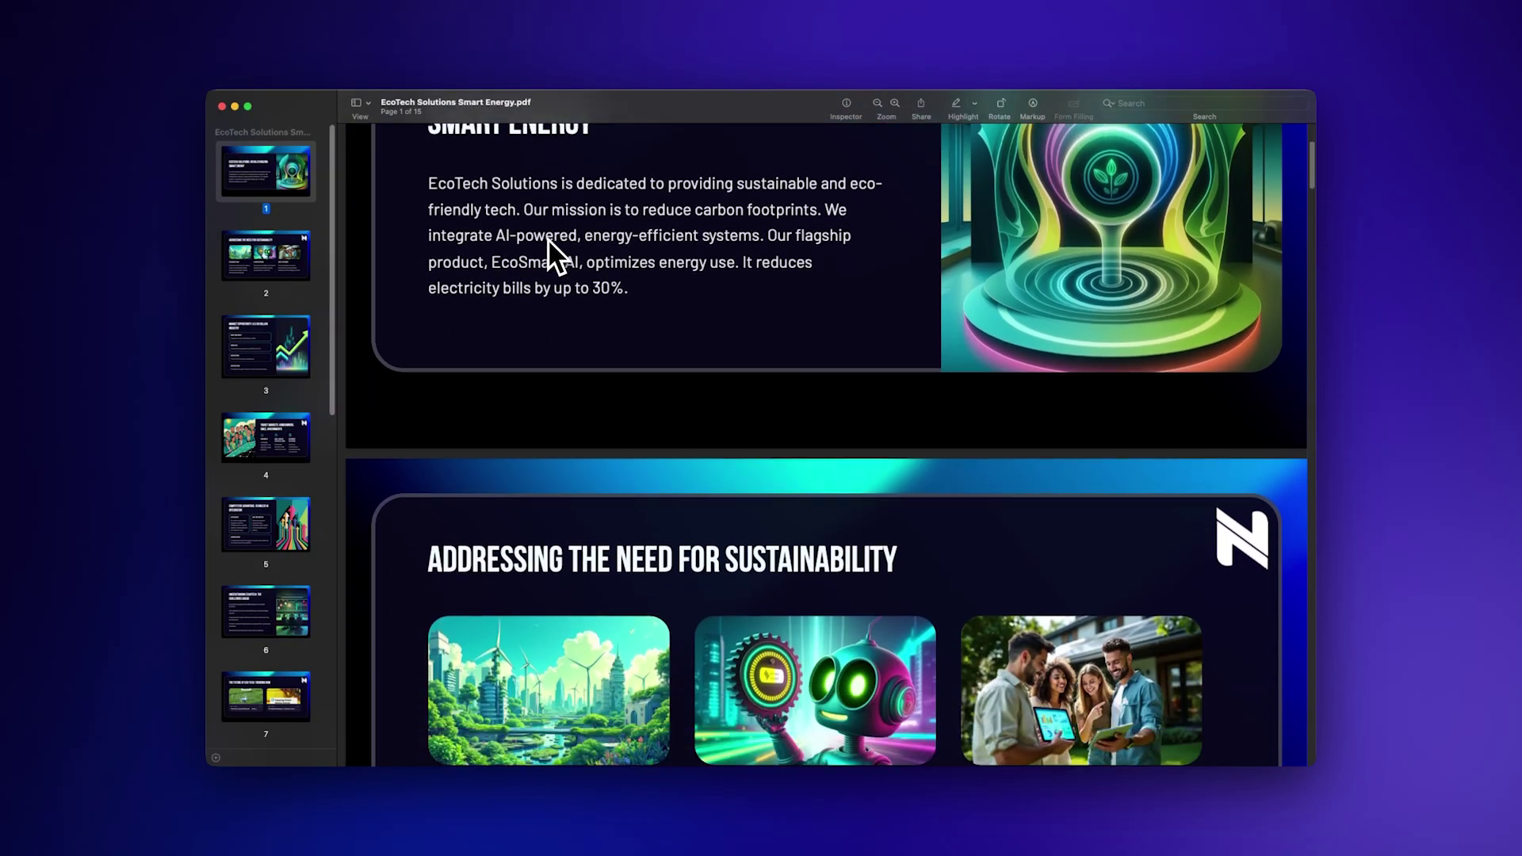
pyautogui.scroll(-4, 549, 240)
pyautogui.scroll(-5, 549, 240)
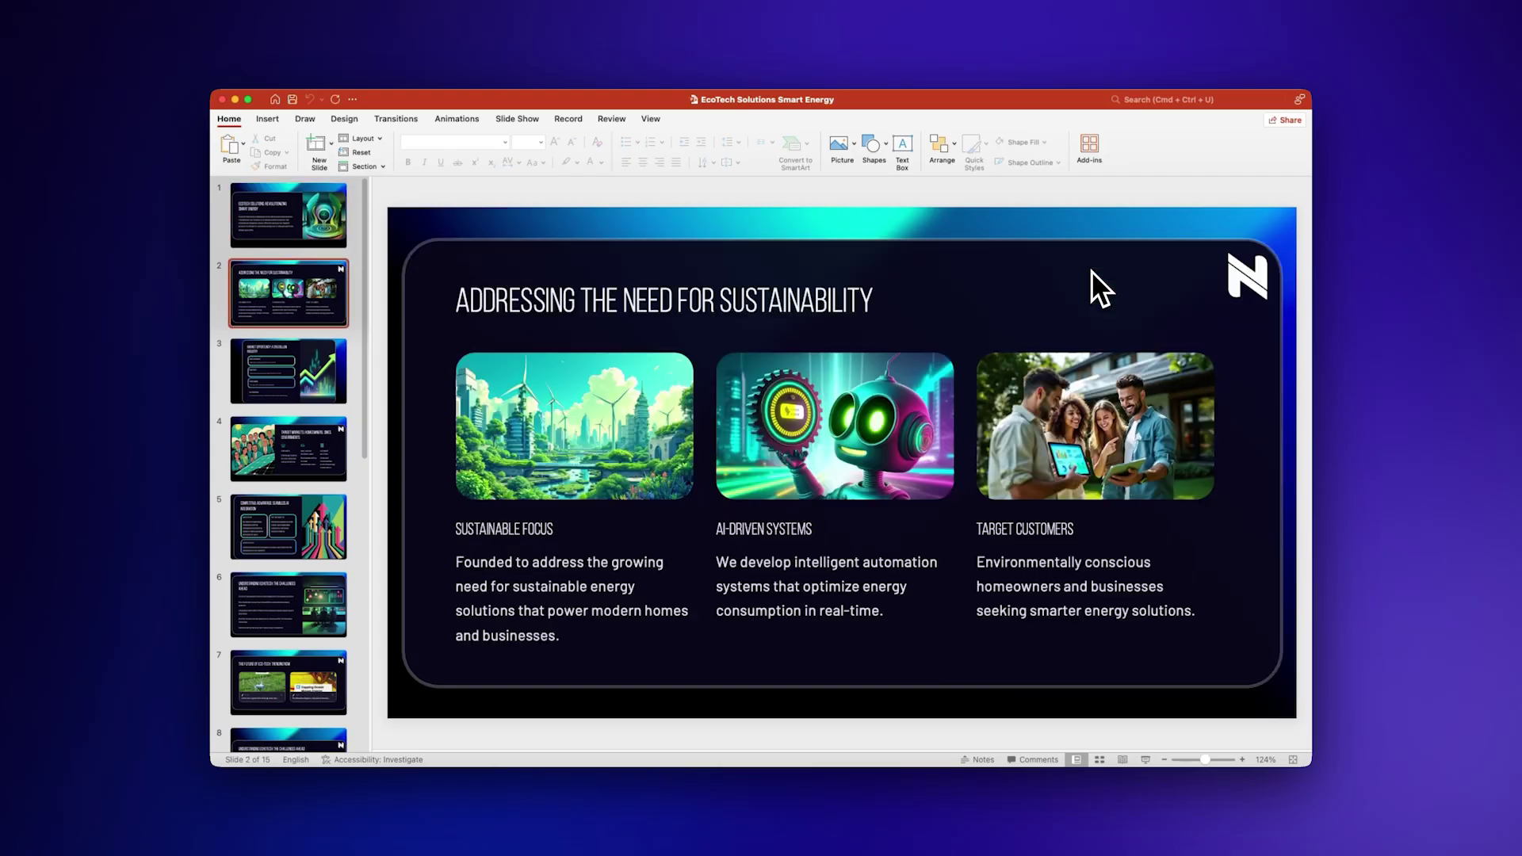
# Review the exported PDF, PowerPoint, Google Slides and PNG slides by paging through them.
pyautogui.press('Down')
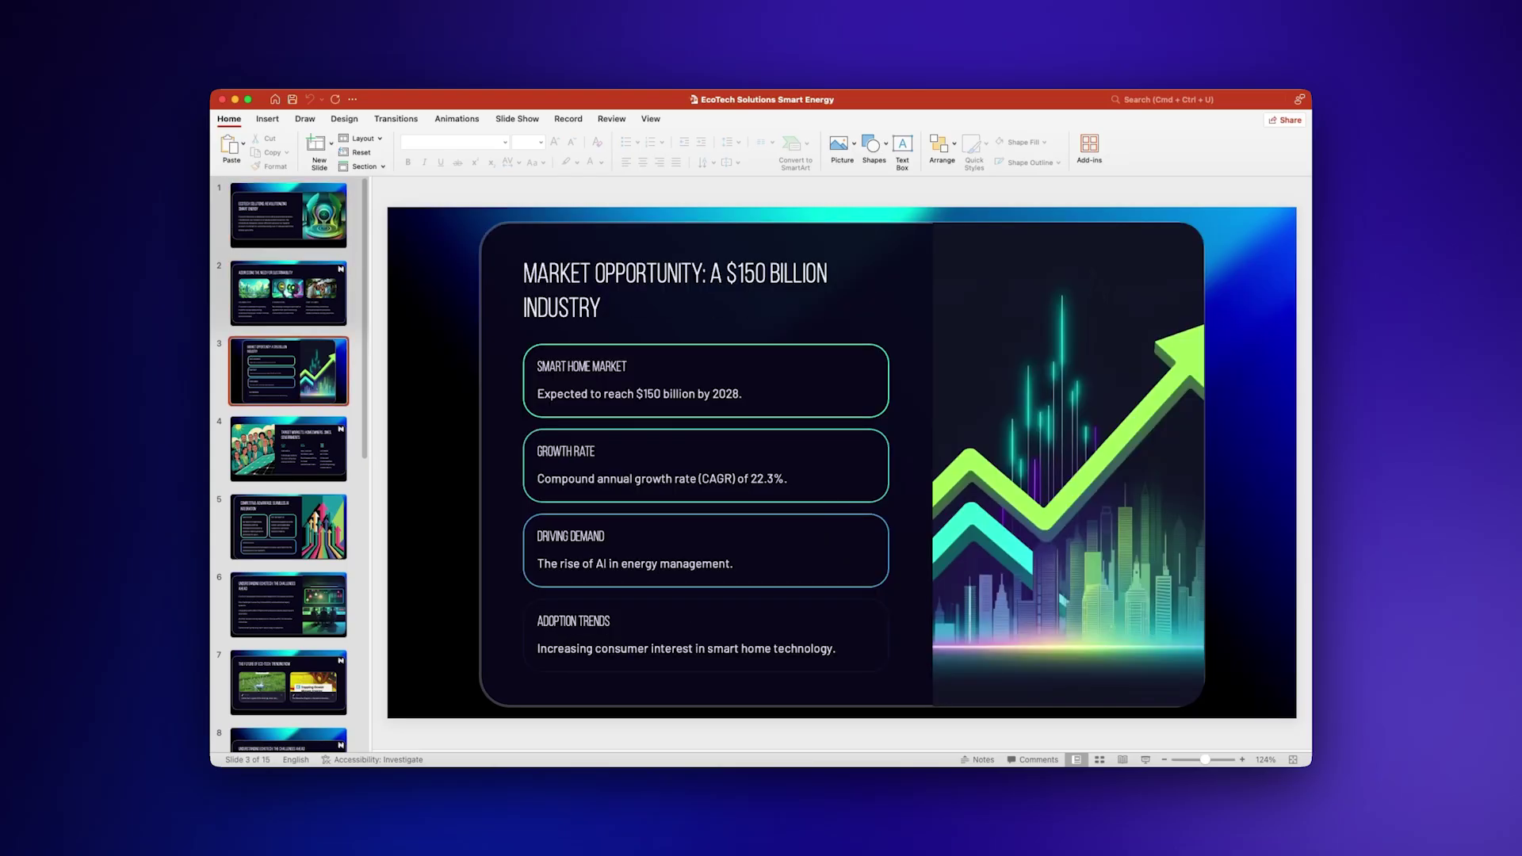
pyautogui.press('Down')
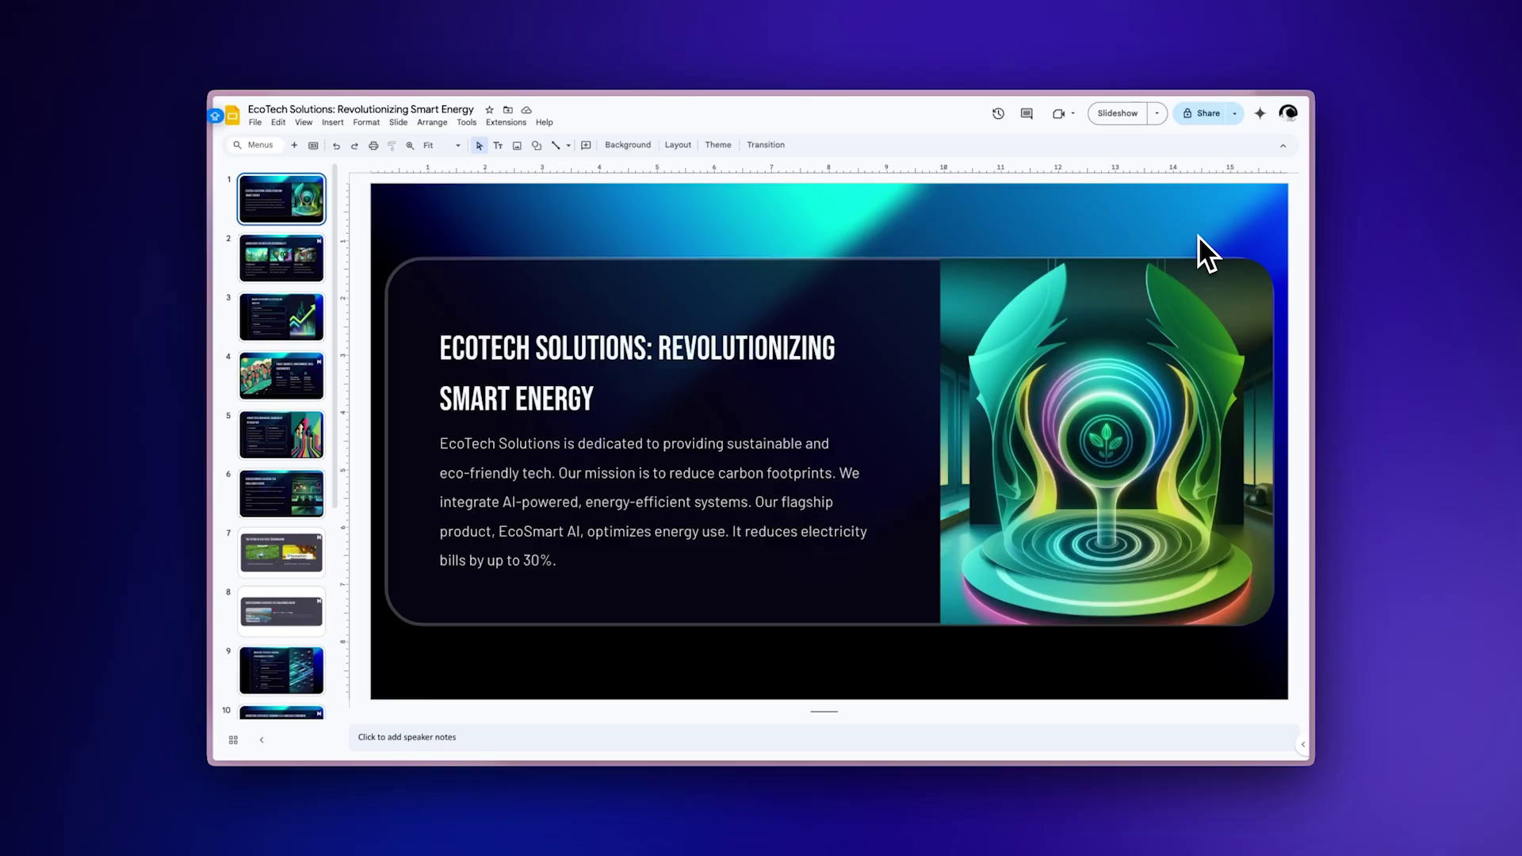
pyautogui.press('Down')
pyautogui.press('Down')
pyautogui.press('Down')
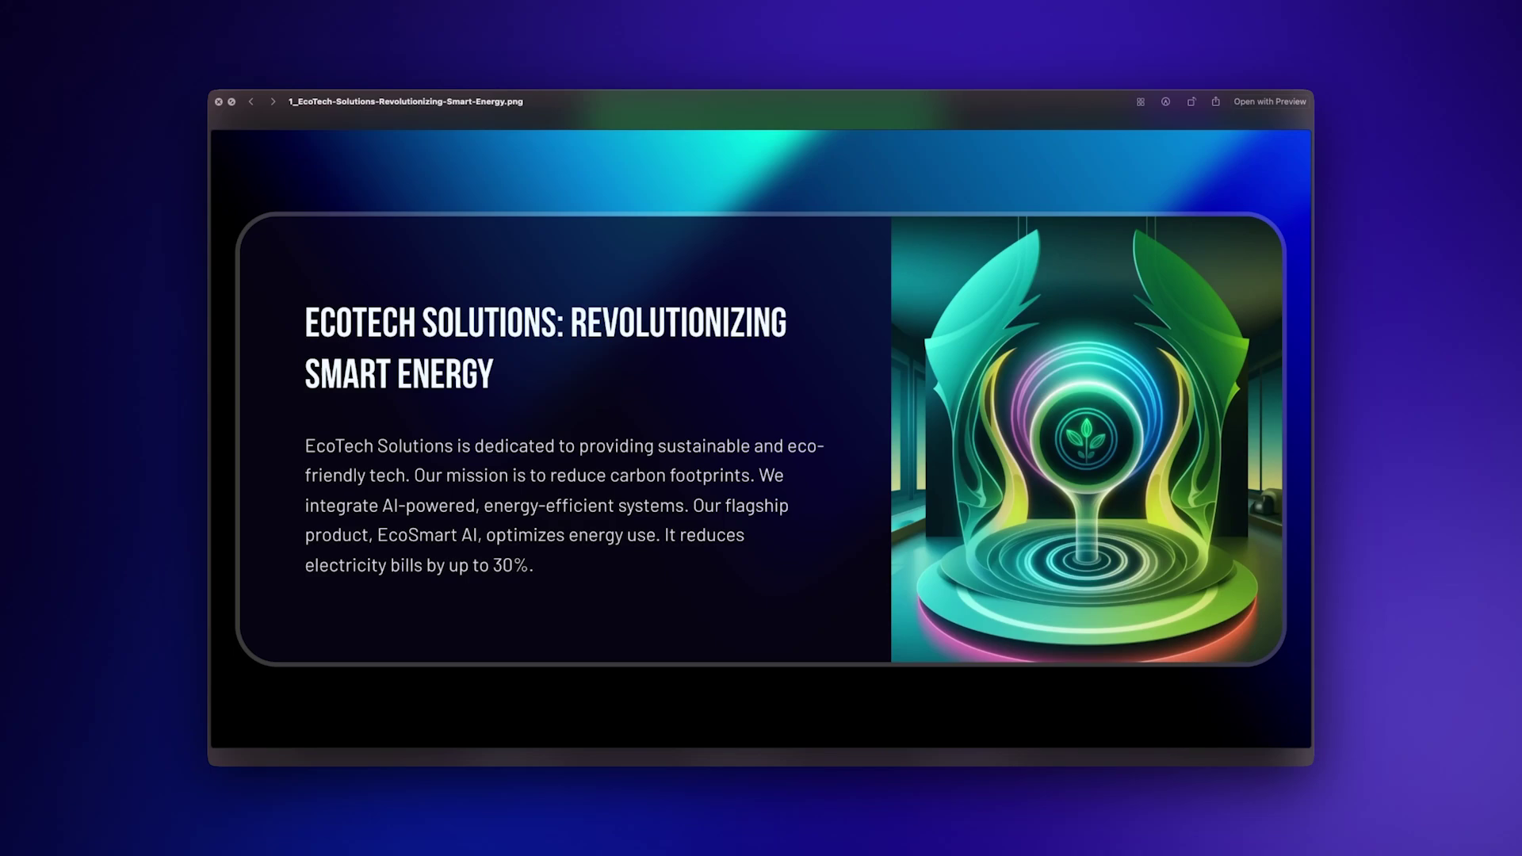
pyautogui.press('Down')
pyautogui.press('Down')
pyautogui.press('Down')
pyautogui.press('Down')
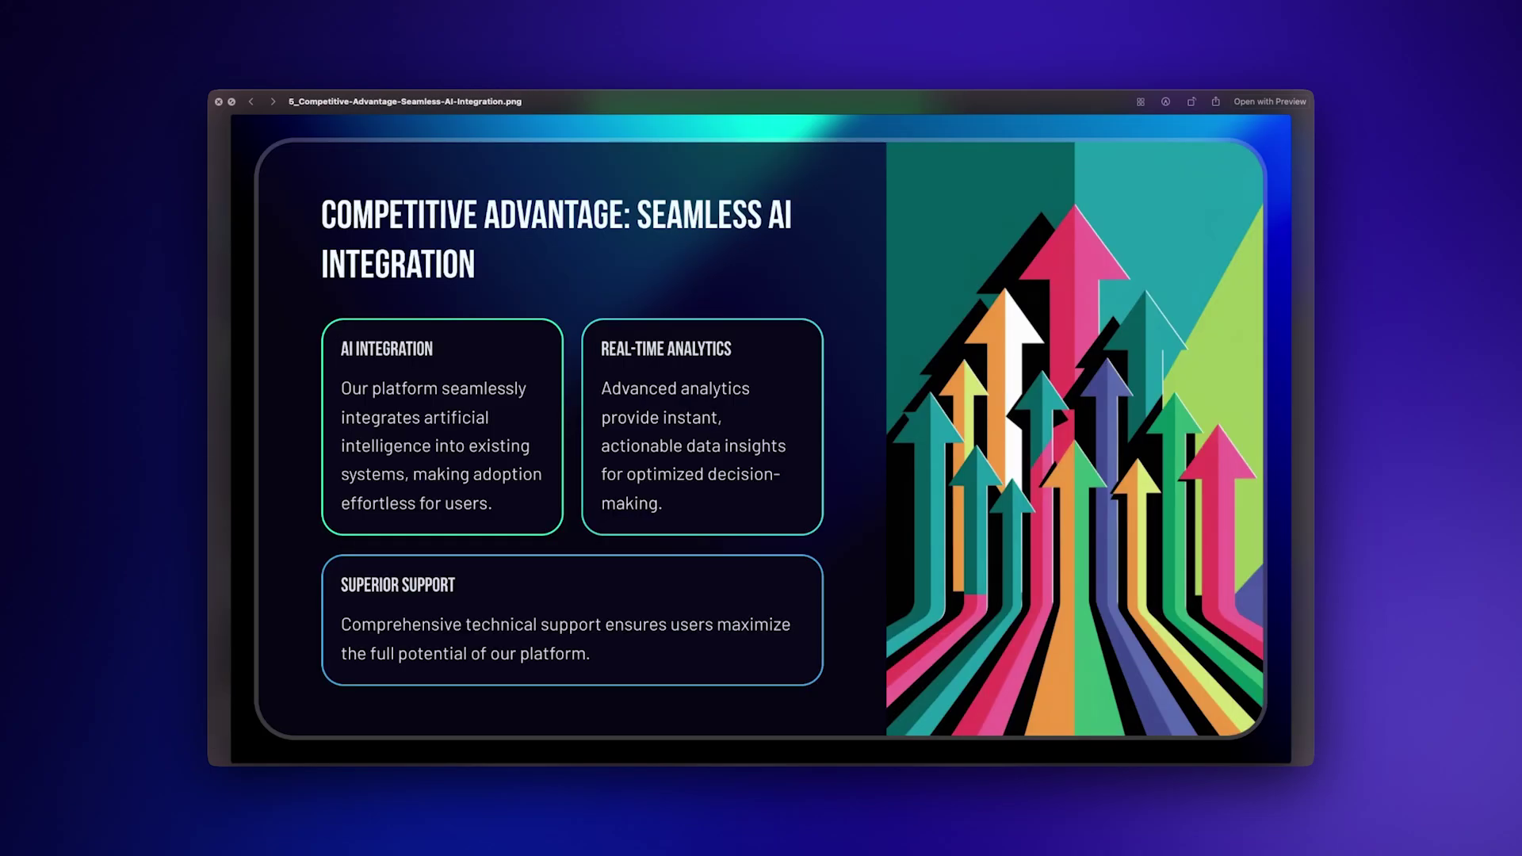
pyautogui.press('Down')
pyautogui.press('Down')
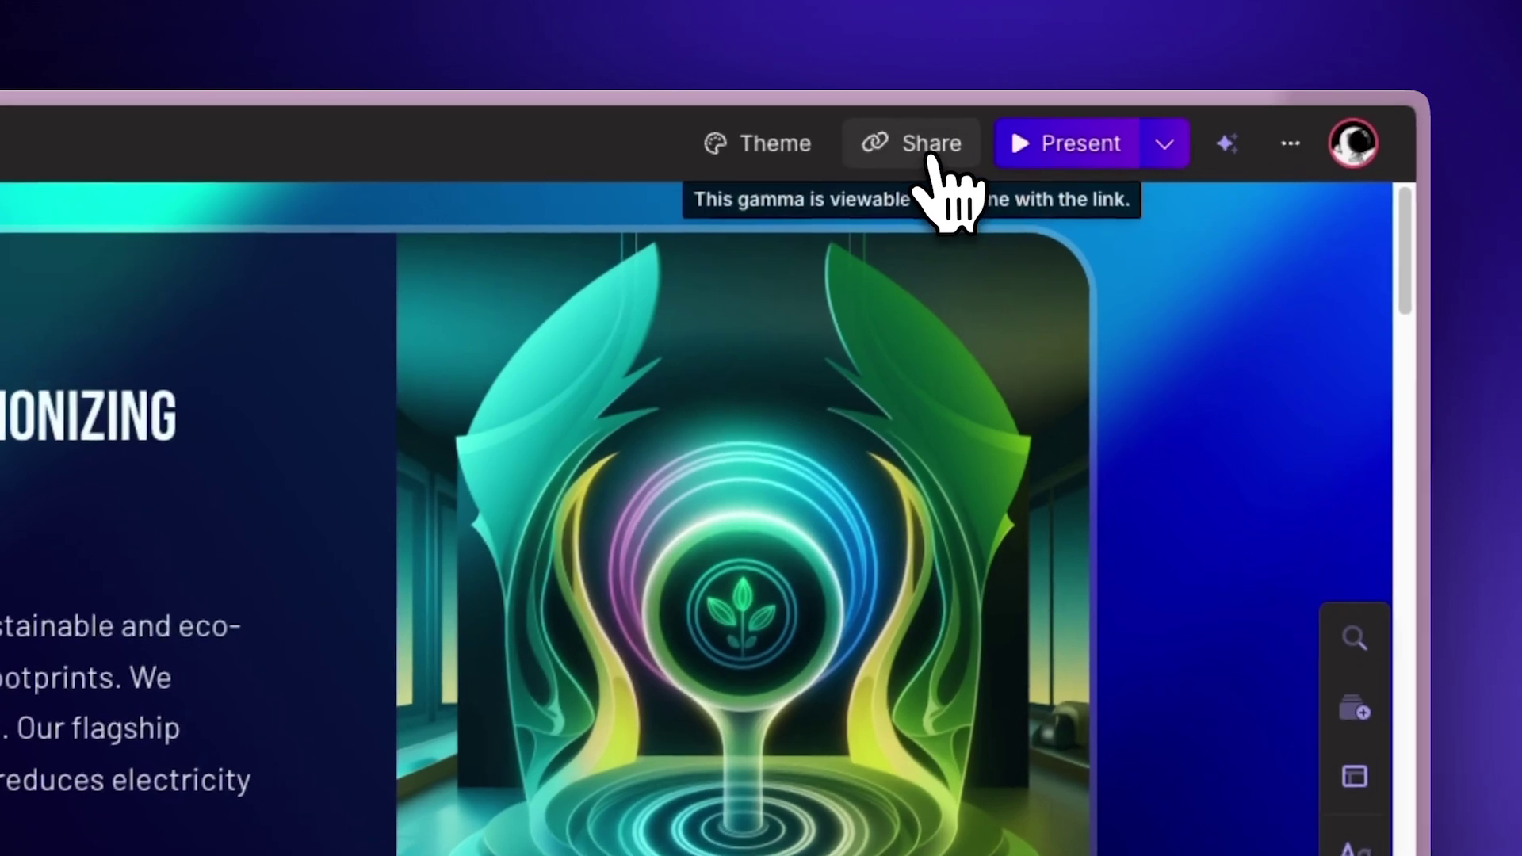
# Change the share link permission from View to Edit for anyone with the link.
pyautogui.click(931, 166)
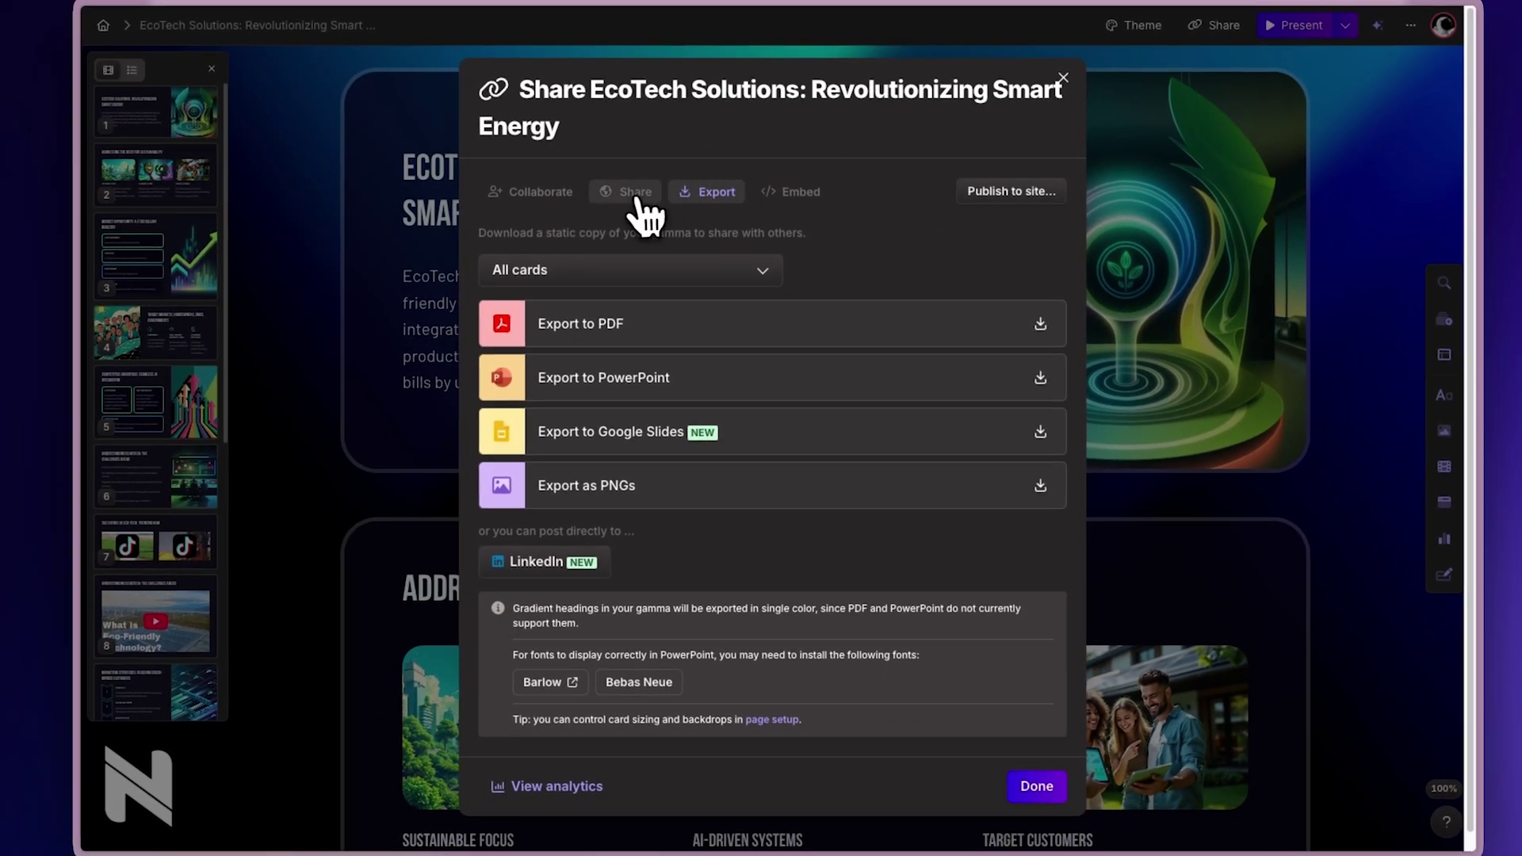
pyautogui.click(621, 196)
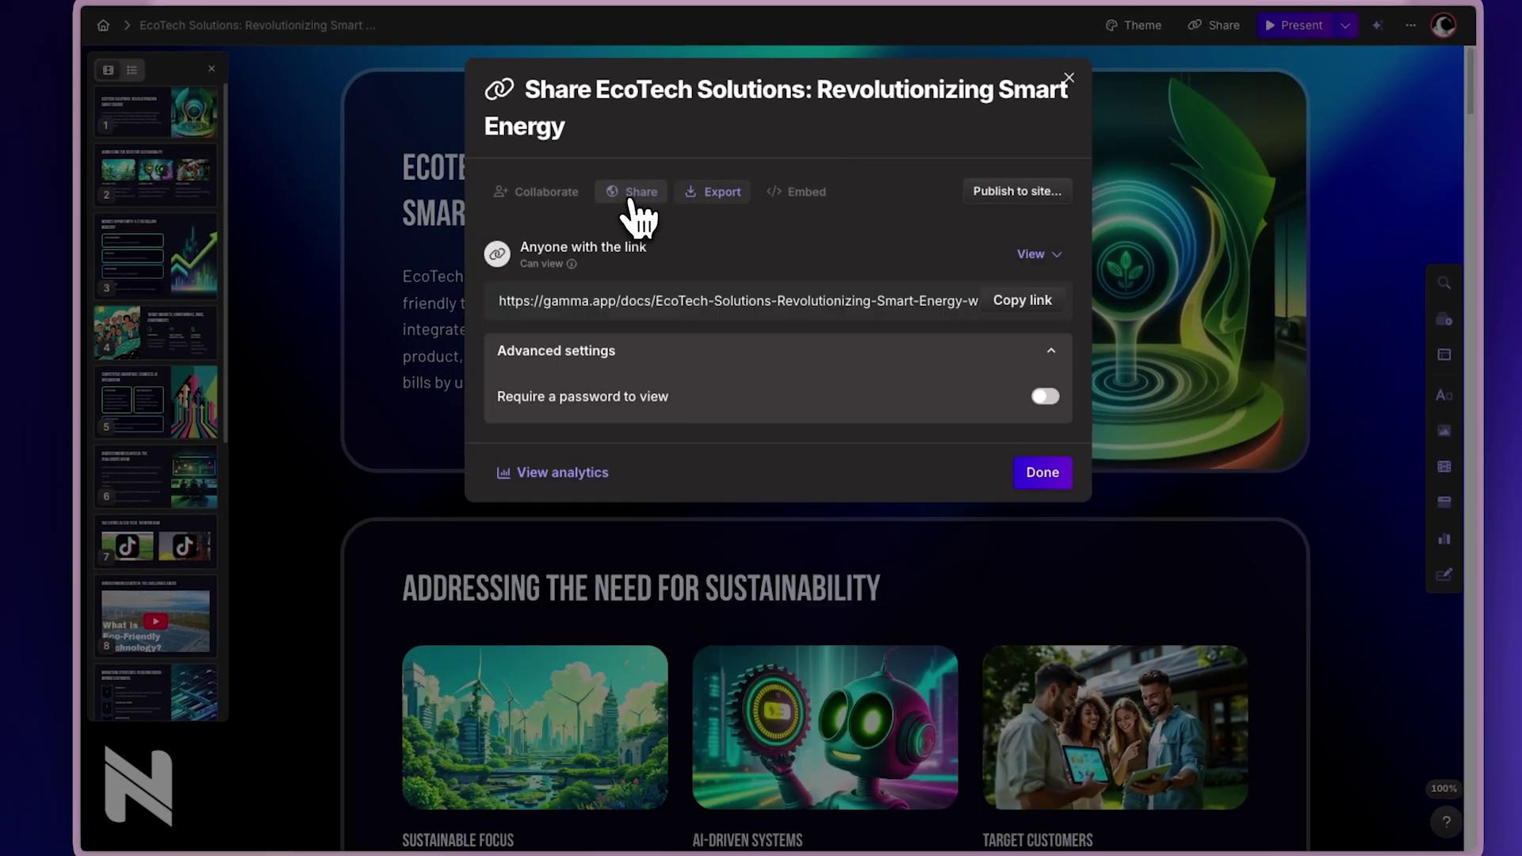
pyautogui.click(1037, 253)
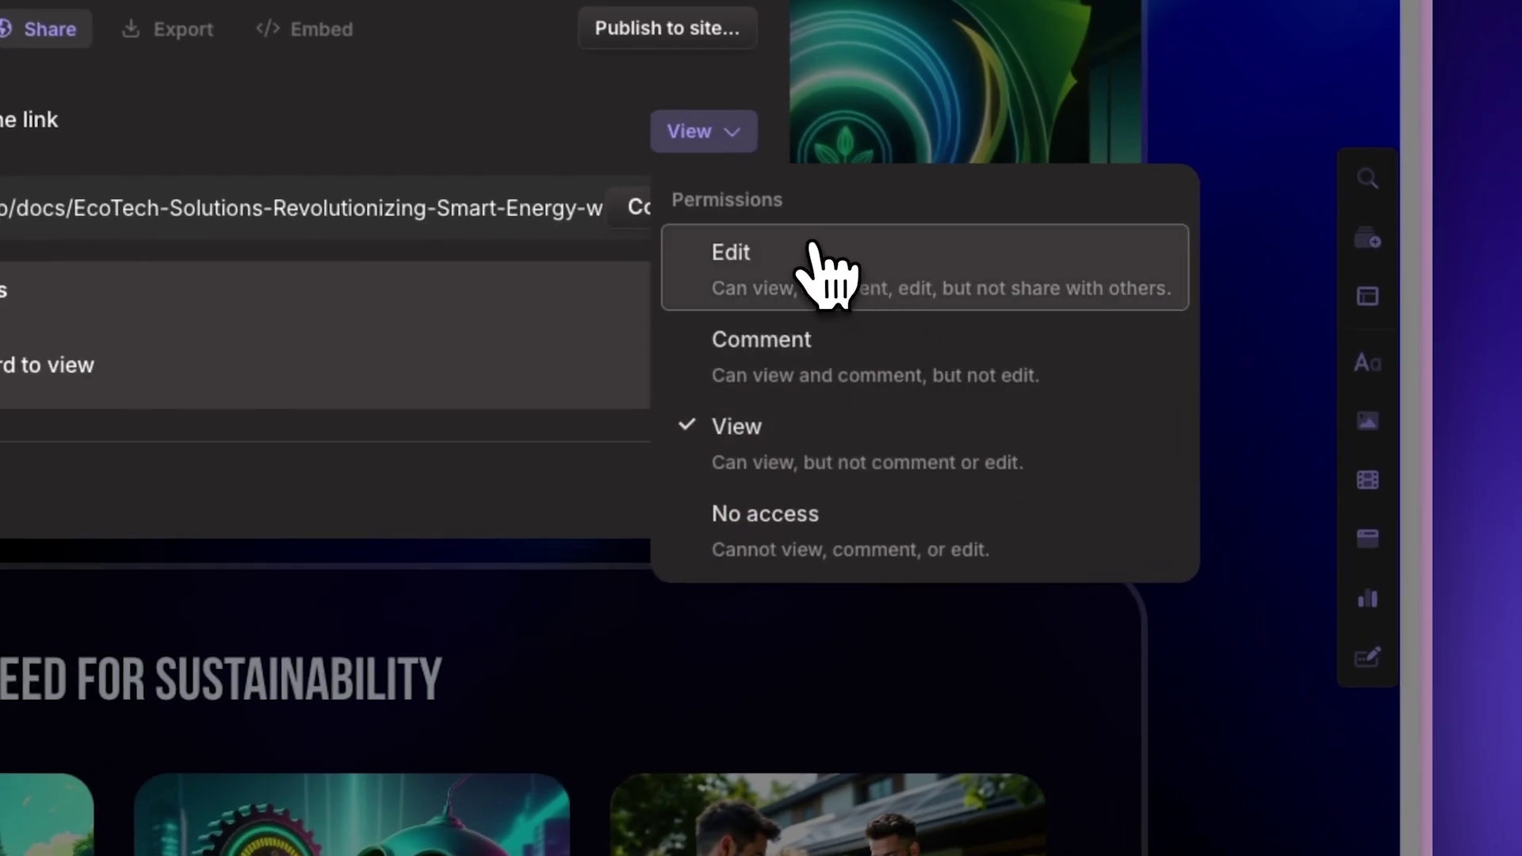
pyautogui.click(820, 268)
pyautogui.click(1262, 470)
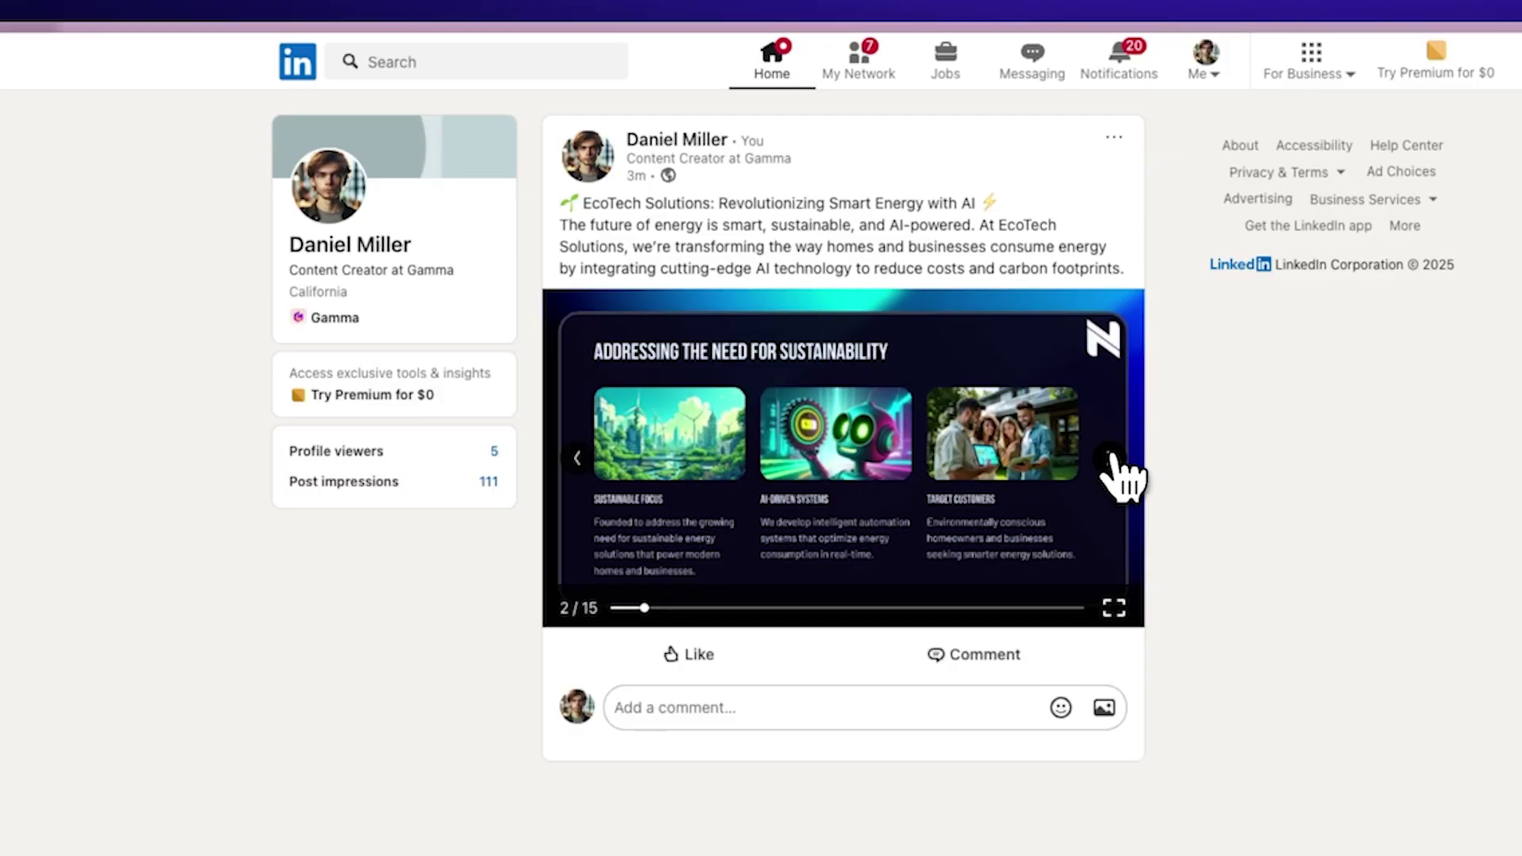
# Page through the LinkedIn post's EcoTech slide carousel.
pyautogui.click(1113, 460)
pyautogui.click(1110, 458)
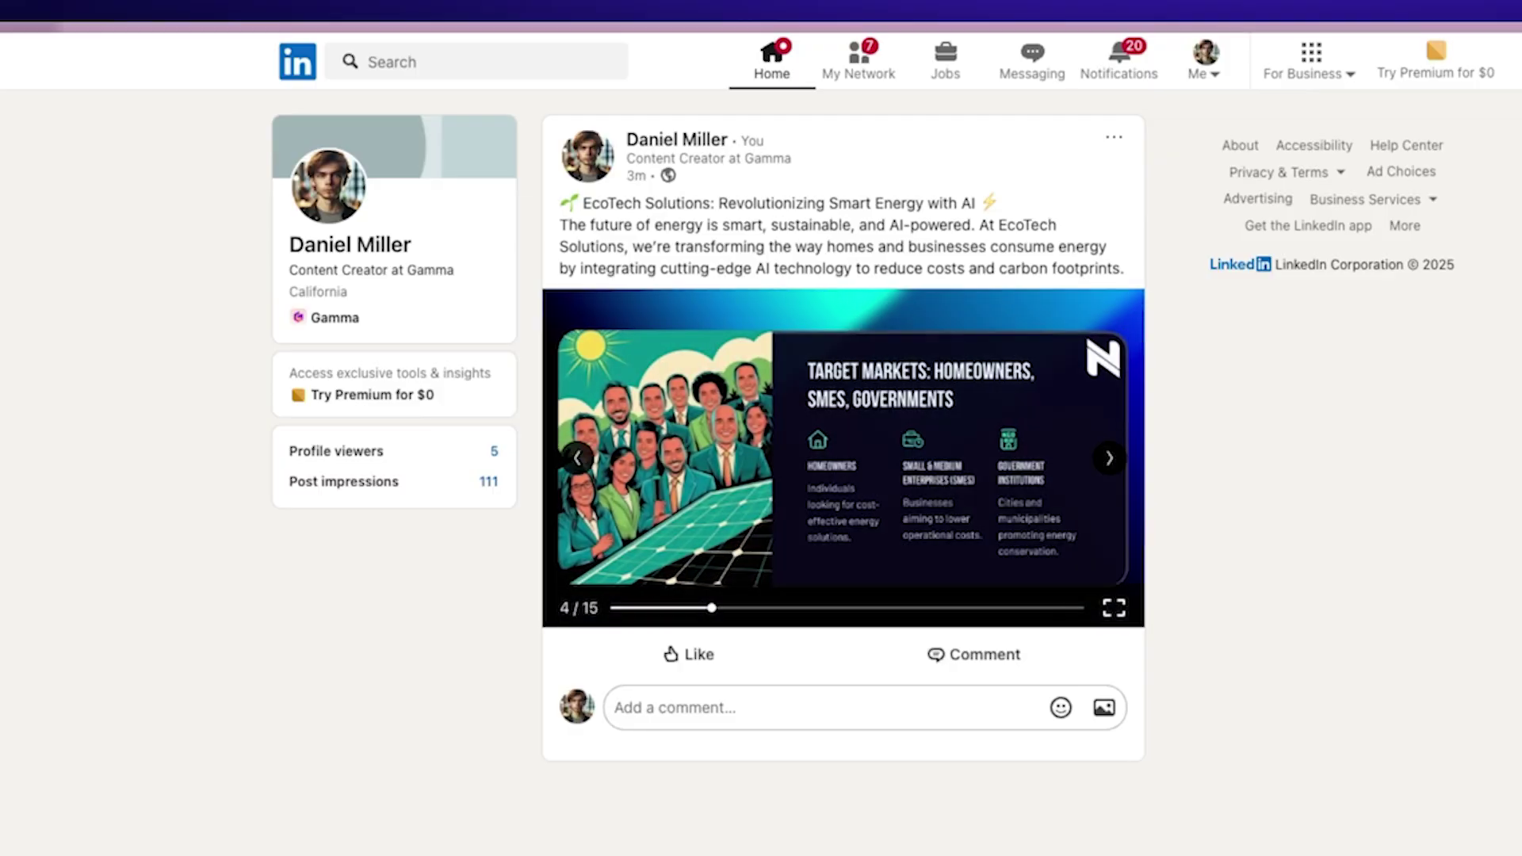
pyautogui.click(1109, 458)
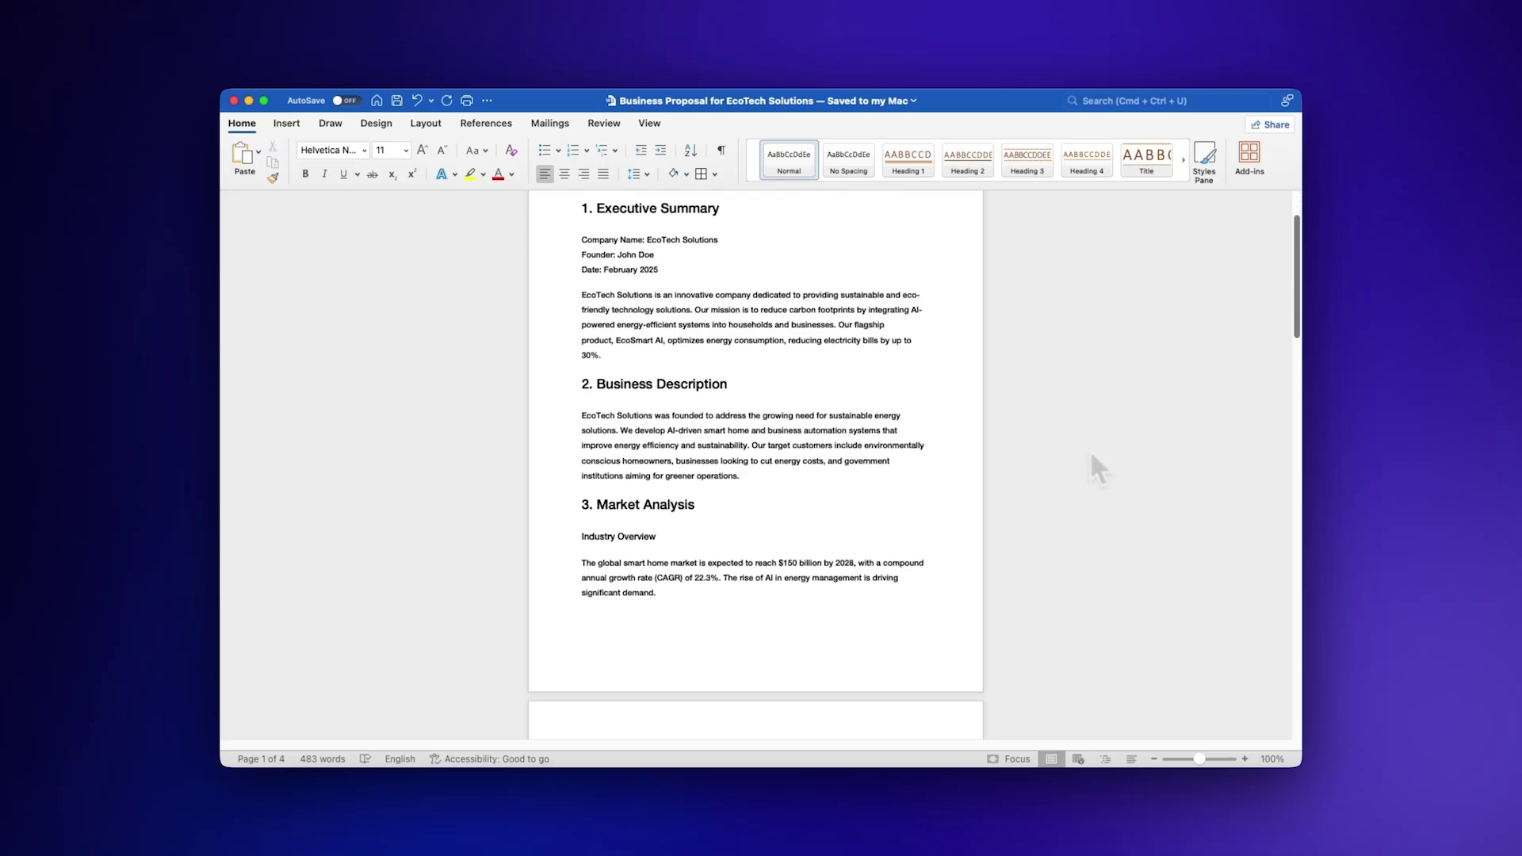
pyautogui.scroll(-5, 1091, 449)
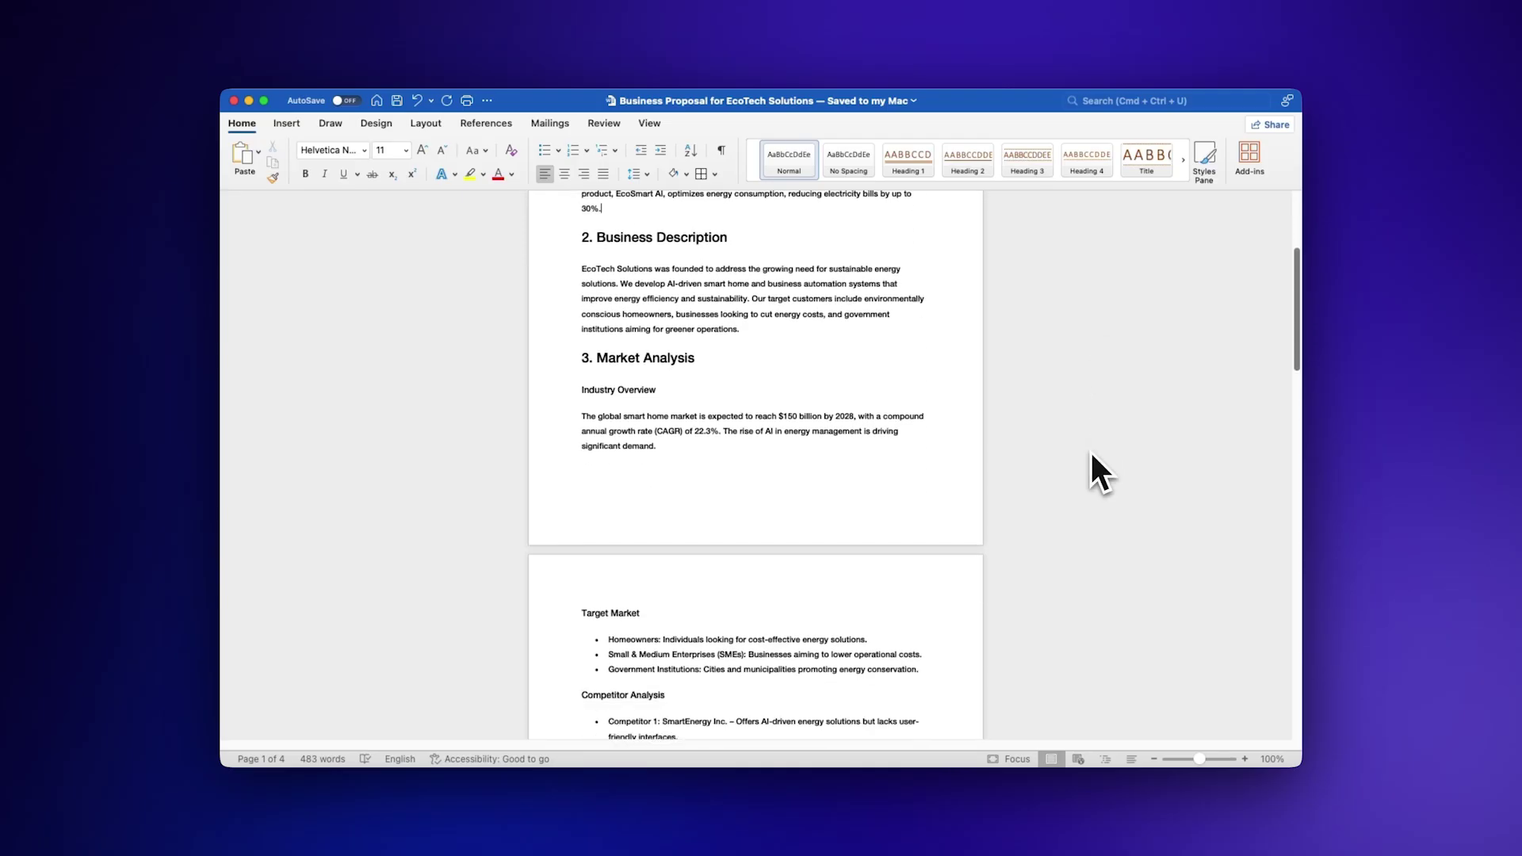